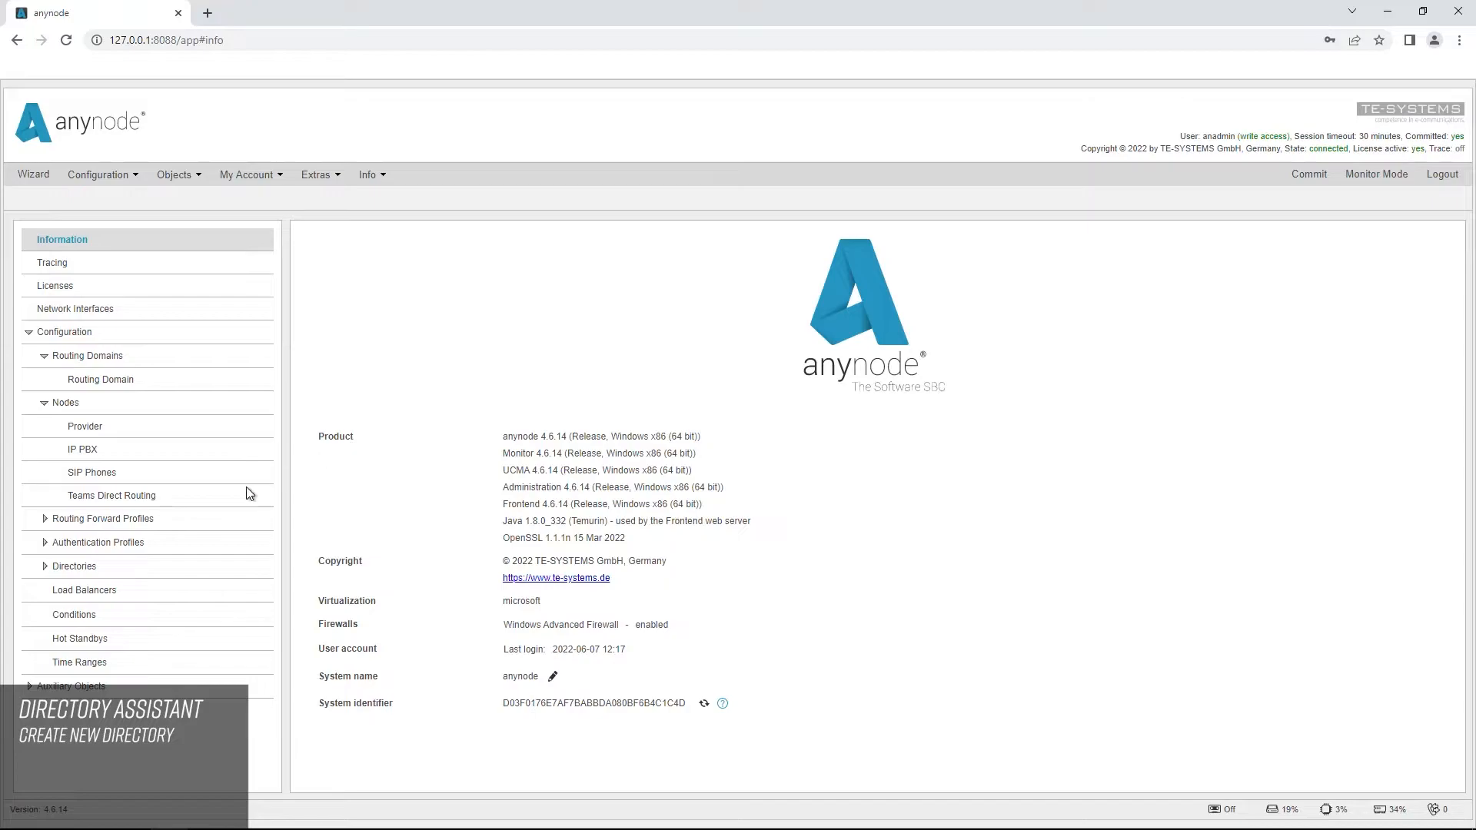
Step: Start a new directory and choose the database connected directory type
{"action": "left_click", "coordinate": [76, 567]}
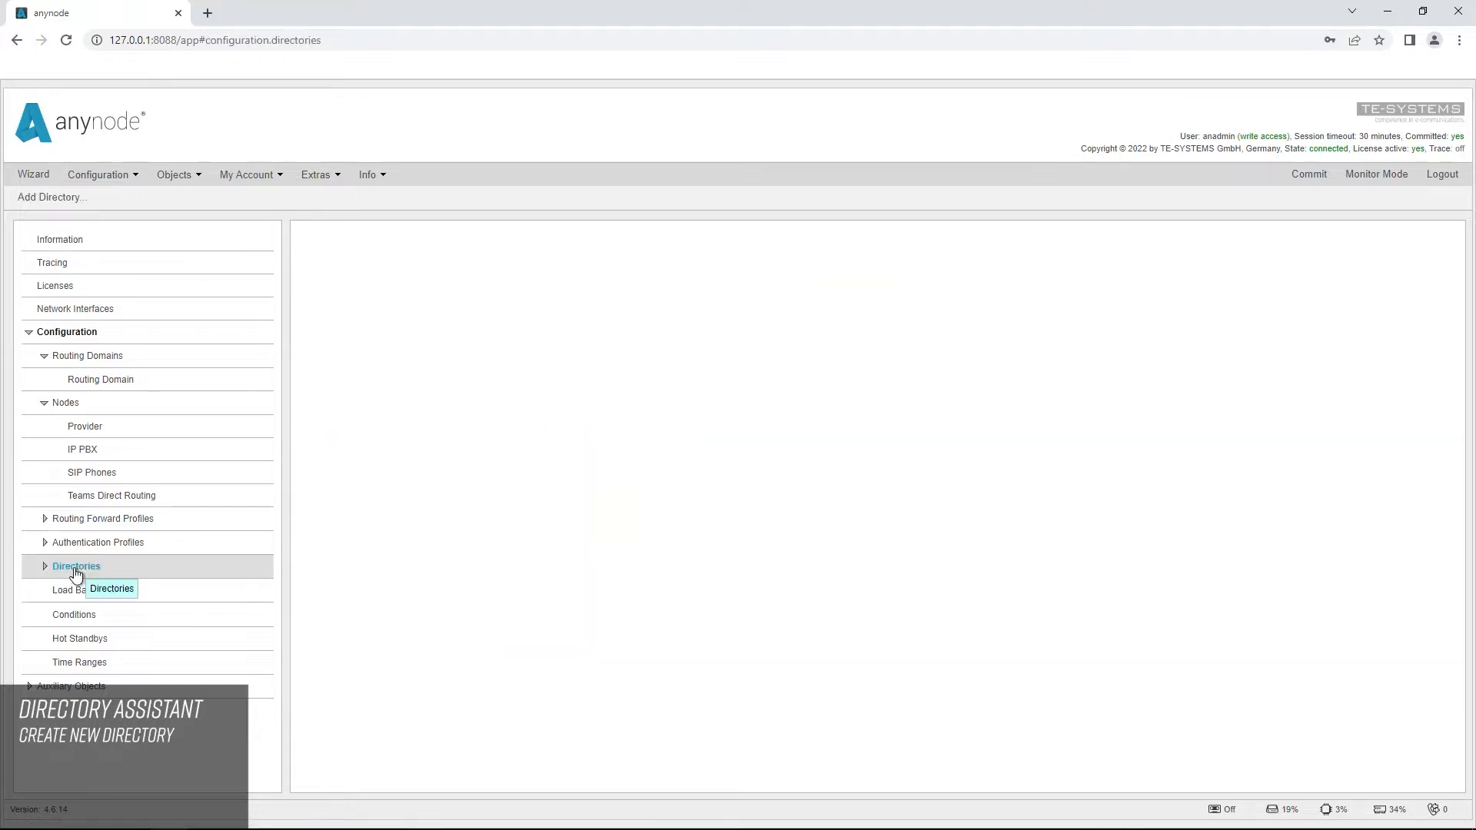
{"action": "left_click", "coordinate": [60, 199]}
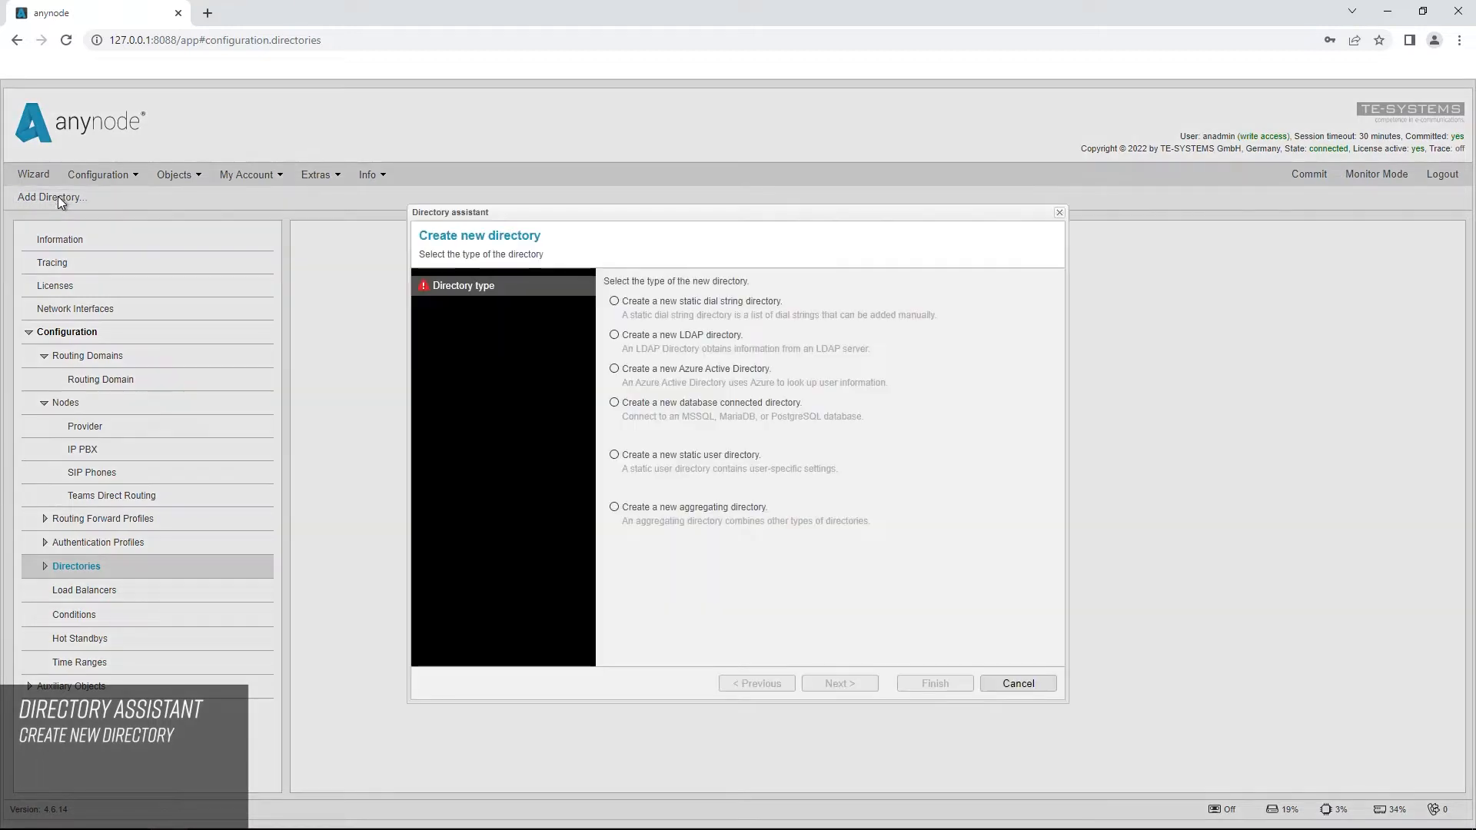
{"action": "left_click", "coordinate": [615, 405]}
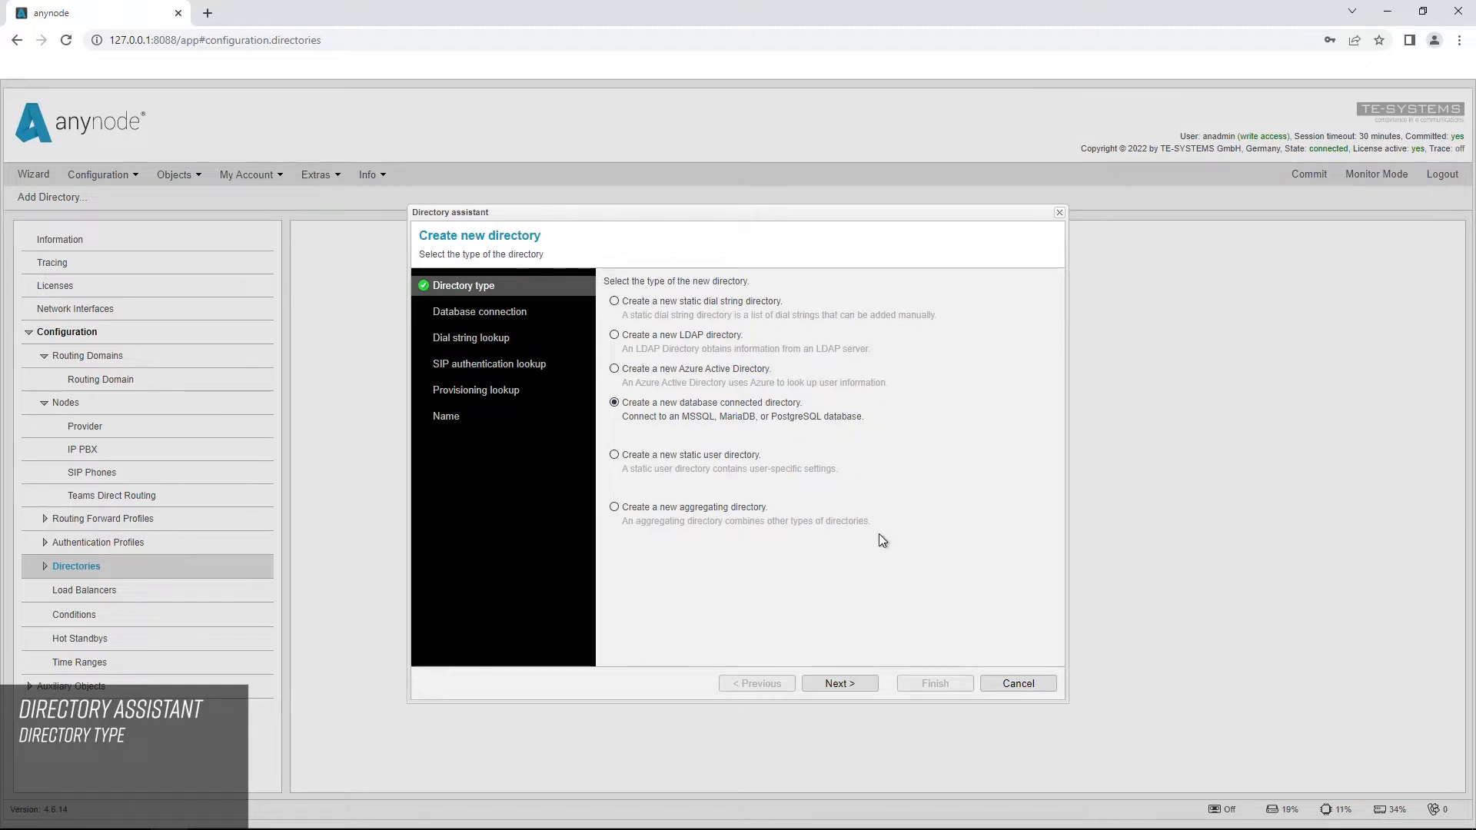
{"action": "left_click", "coordinate": [859, 686]}
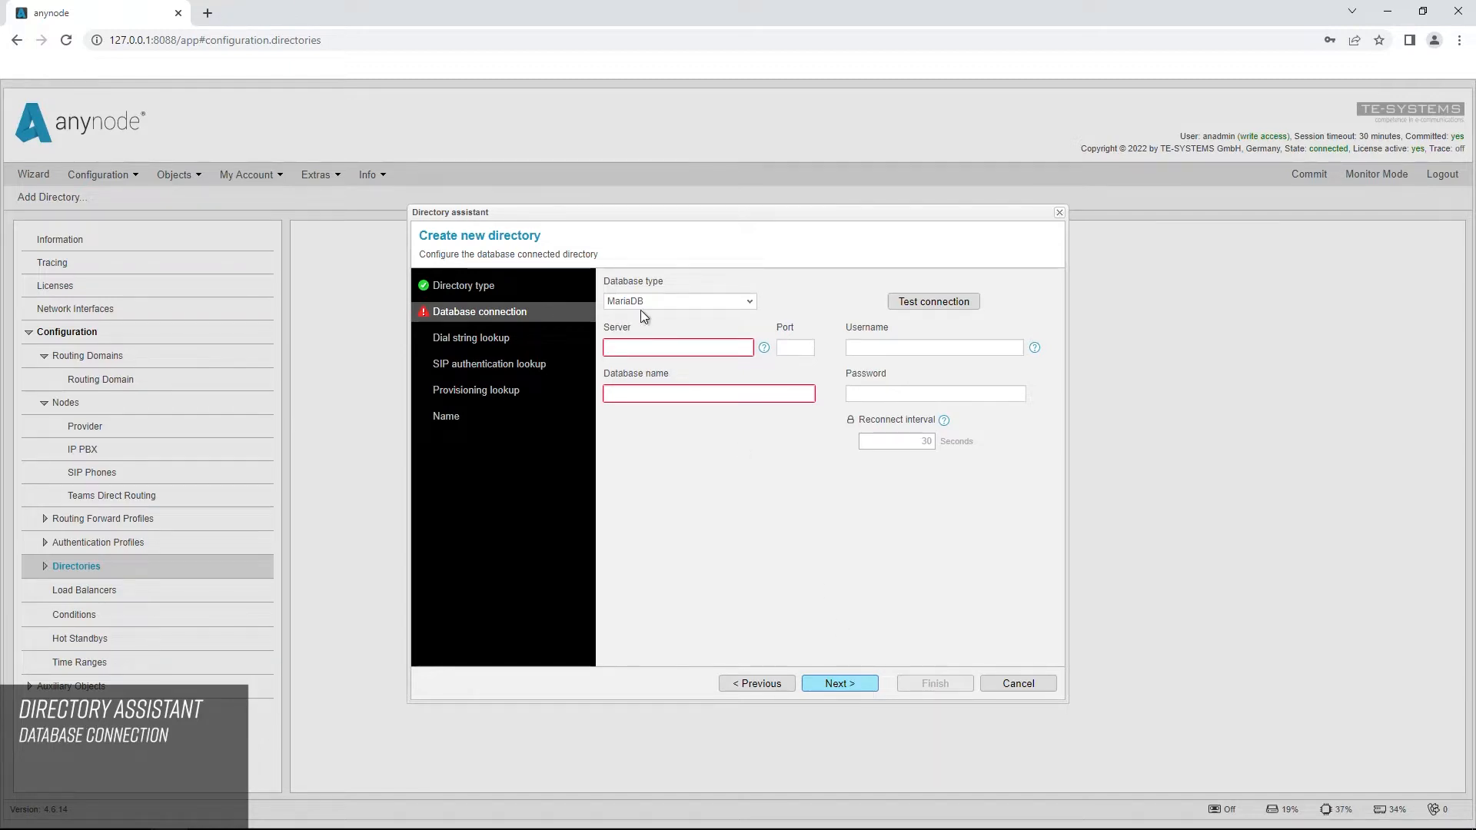
Step: Configure the MariaDB connection with server mariadb.academy.anynode.de, database academy, username anynode and the account password, and test the connection
{"action": "left_click", "coordinate": [627, 347]}
{"action": "type", "text": "maria"}
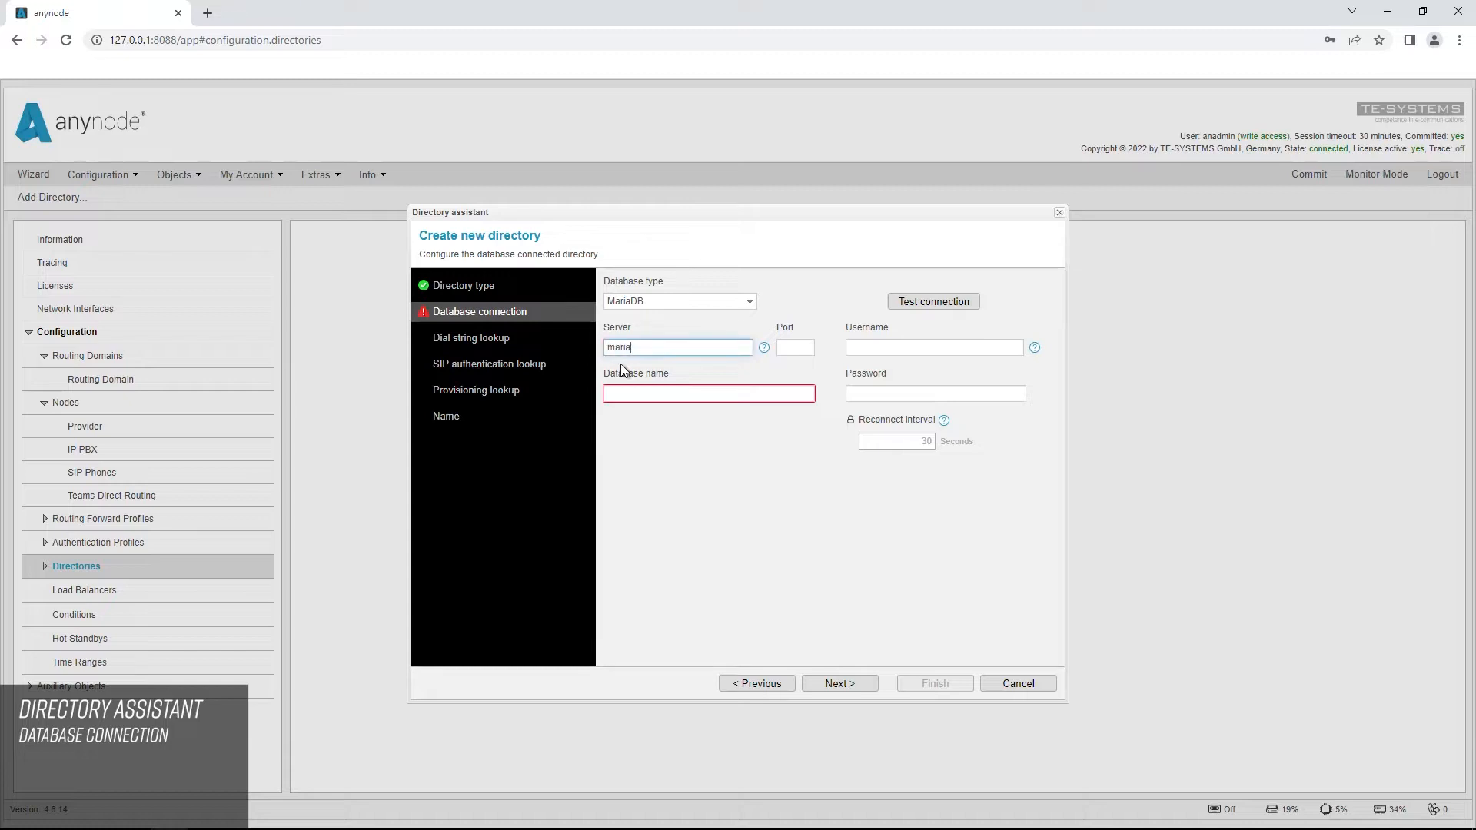
{"action": "type", "text": "db.academy.anynode.de"}
{"action": "left_click", "coordinate": [869, 351]}
{"action": "type", "text": "anynode"}
{"action": "left_click", "coordinate": [627, 395]}
{"action": "type", "text": "academy"}
{"action": "left_click", "coordinate": [868, 395]}
{"action": "type", "text": "•••••••"}
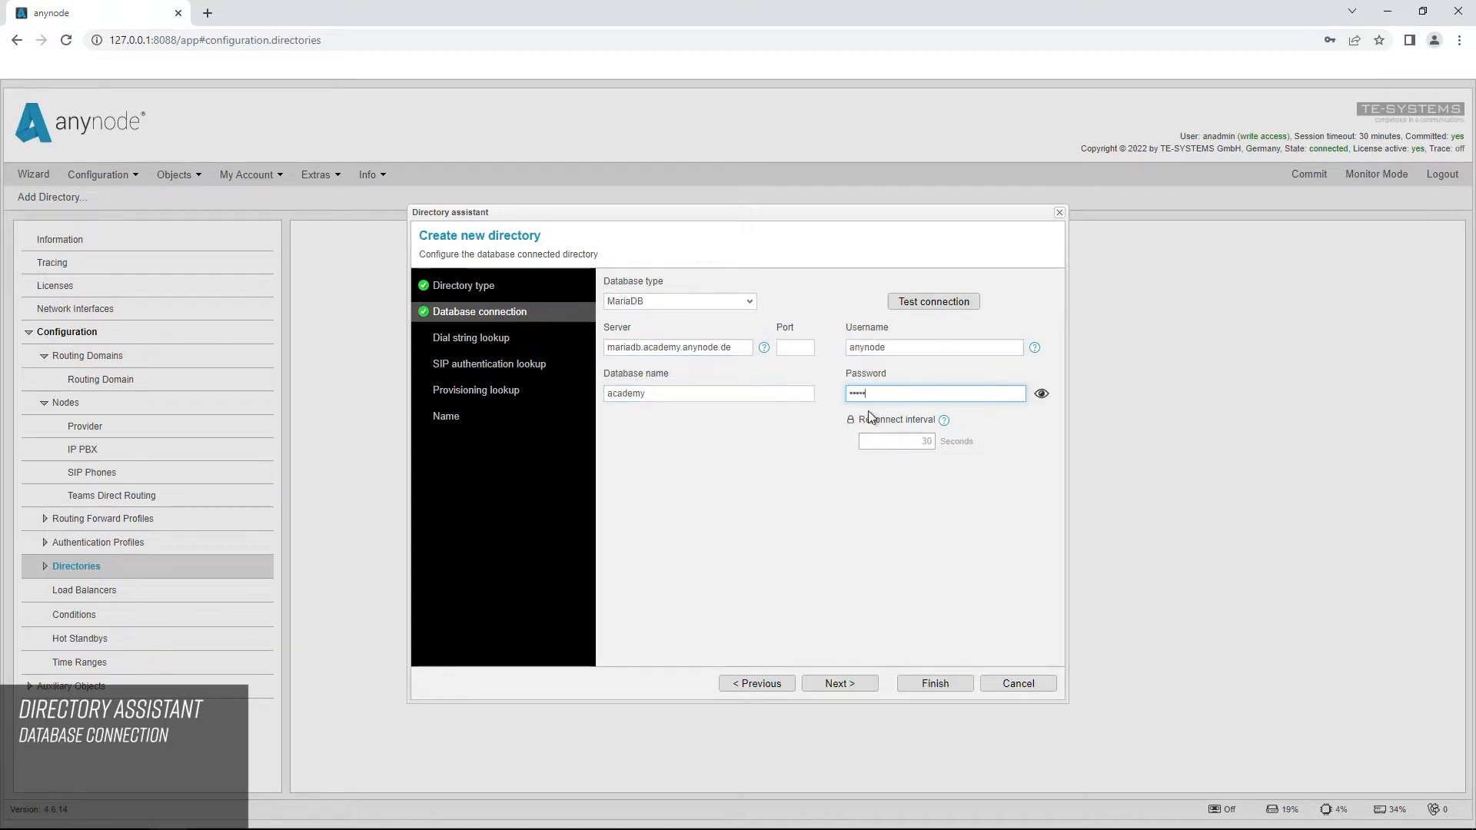
{"action": "left_click", "coordinate": [868, 412]}
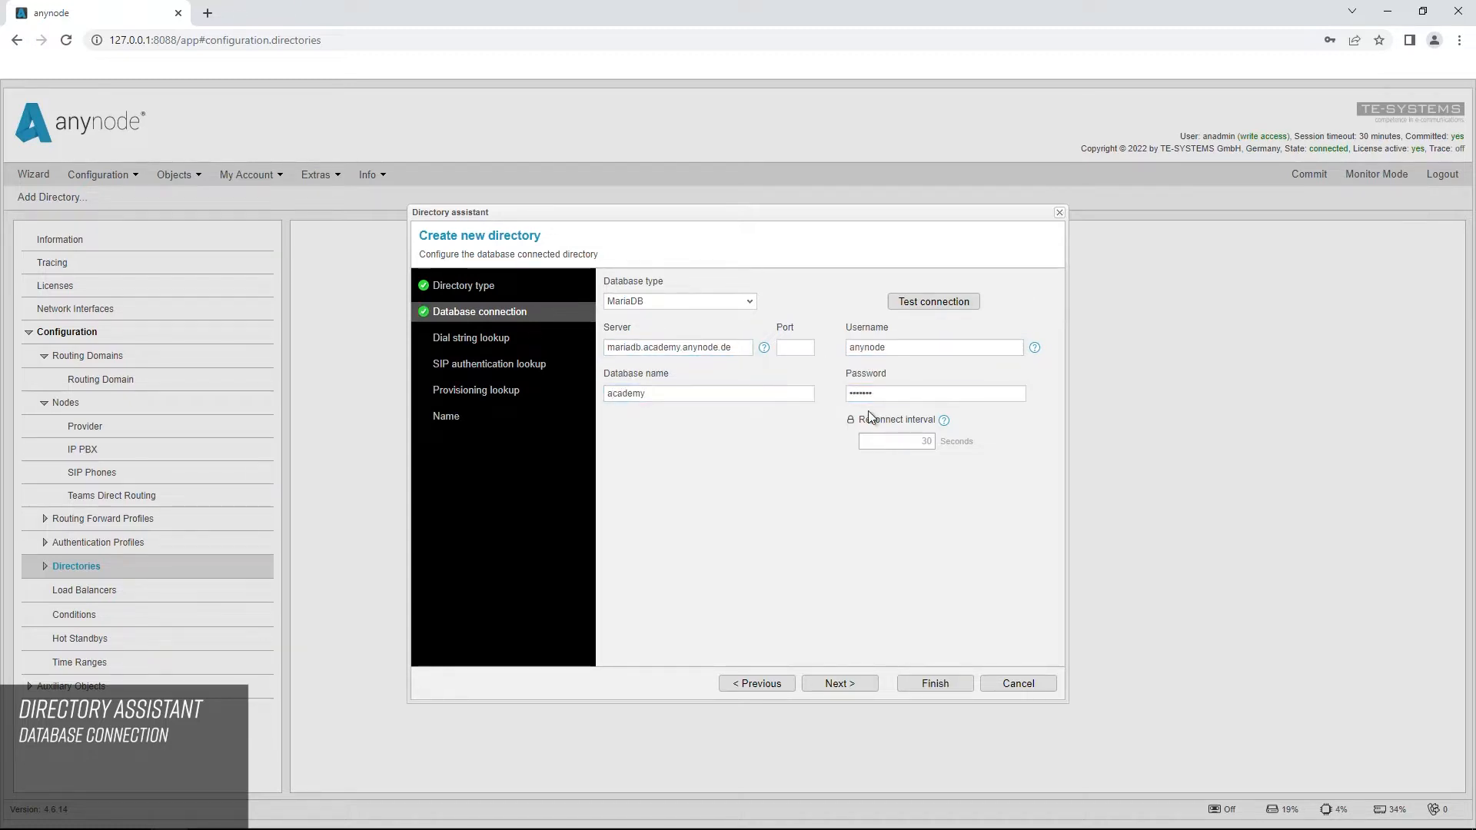
{"action": "left_click", "coordinate": [944, 308]}
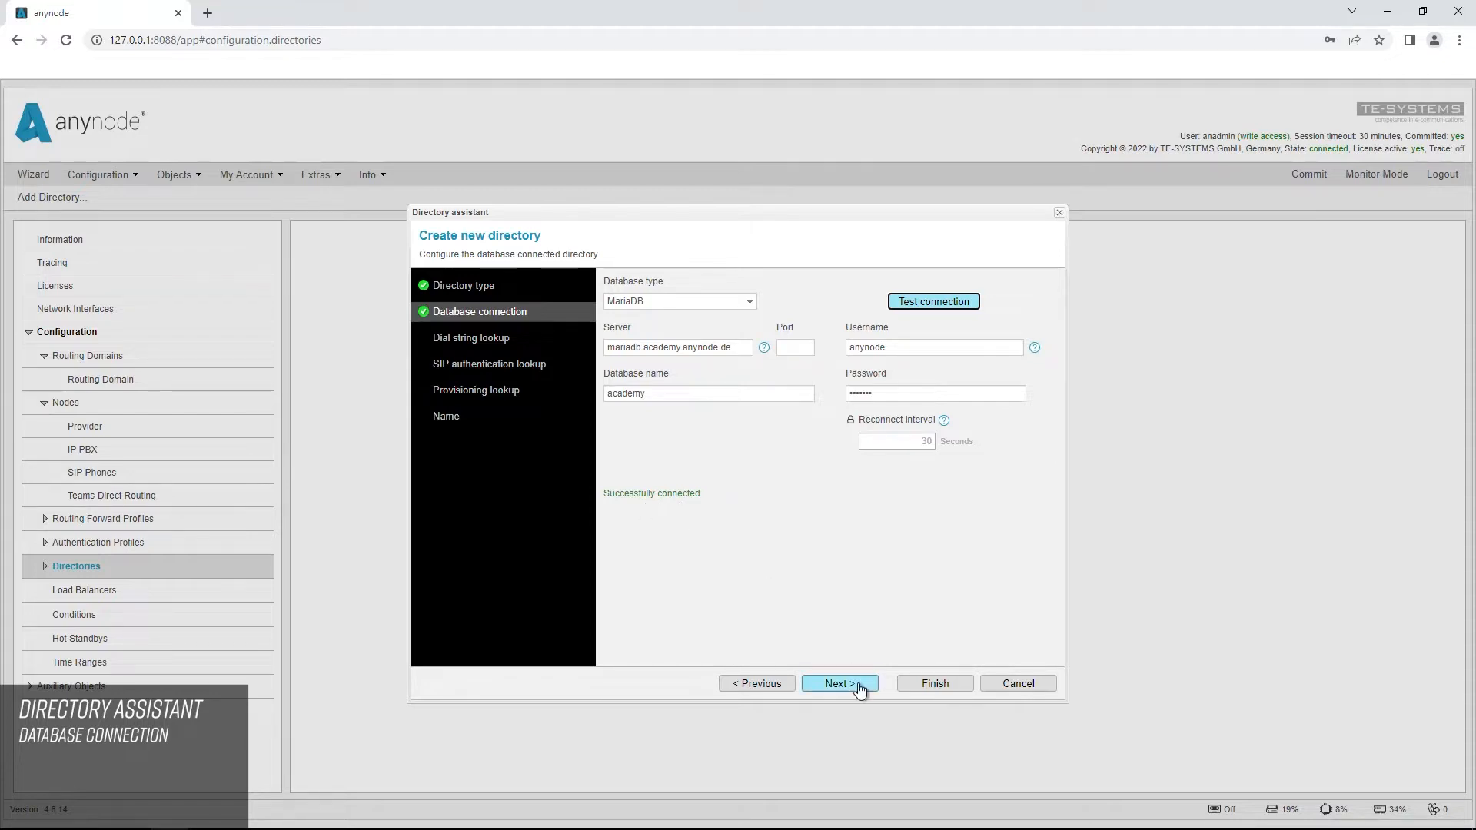
{"action": "left_click", "coordinate": [859, 688]}
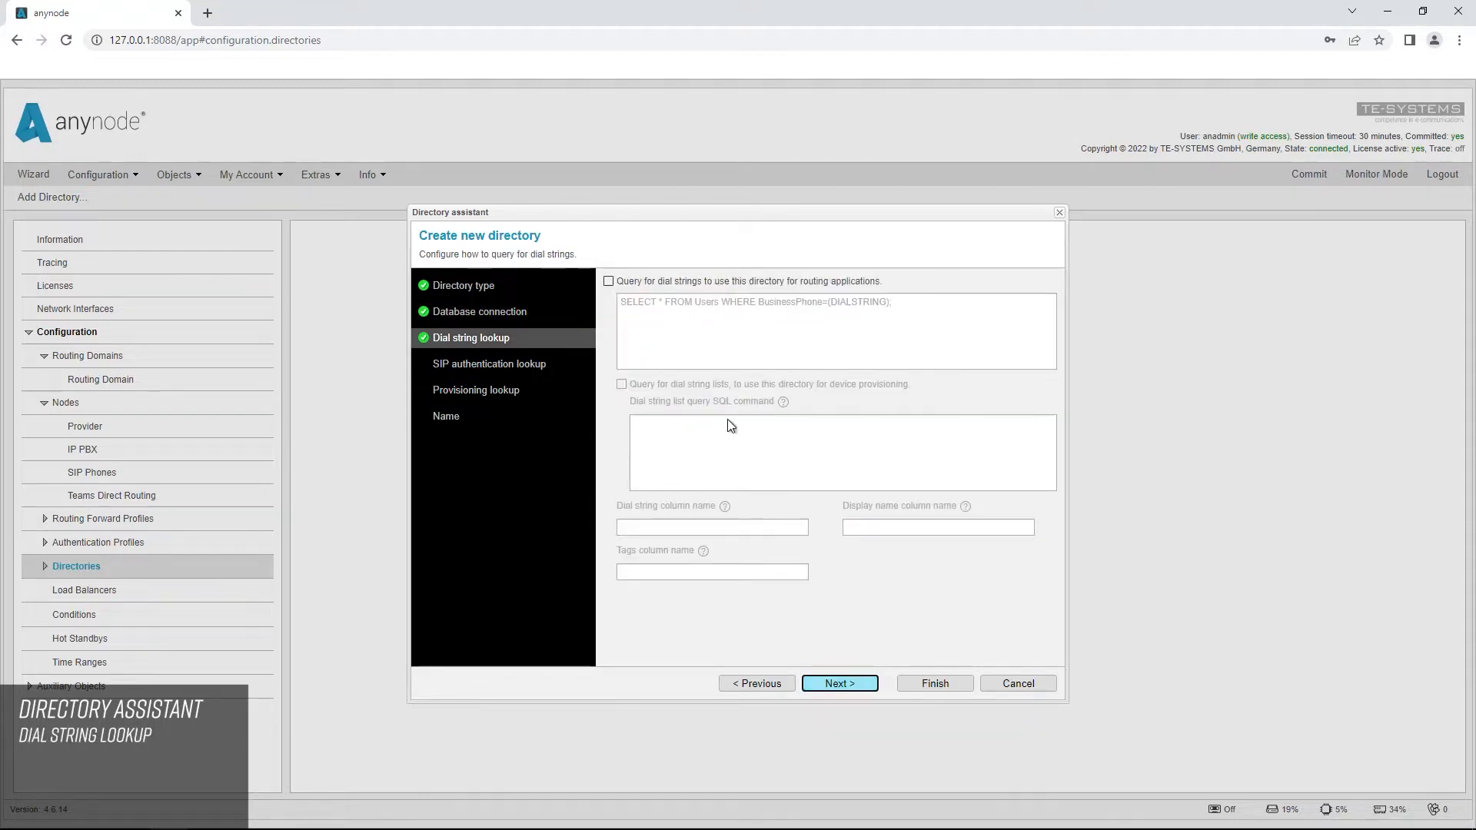
Step: Enable the dial string query for routing applications and make it select from the companies table
{"action": "left_click", "coordinate": [608, 282]}
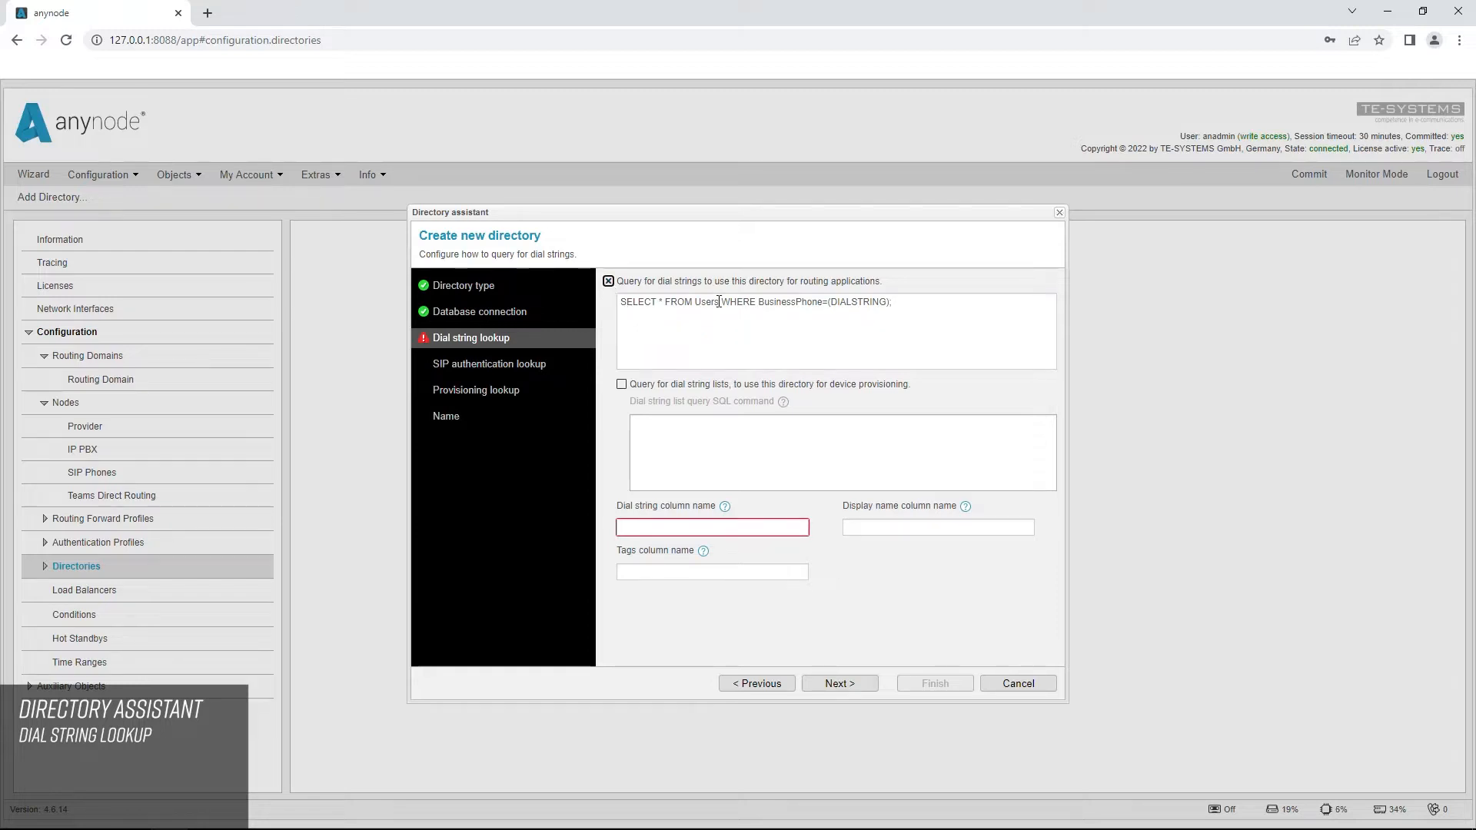
{"action": "left_click_drag", "start_coordinate": [719, 302], "coordinate": [696, 302]}
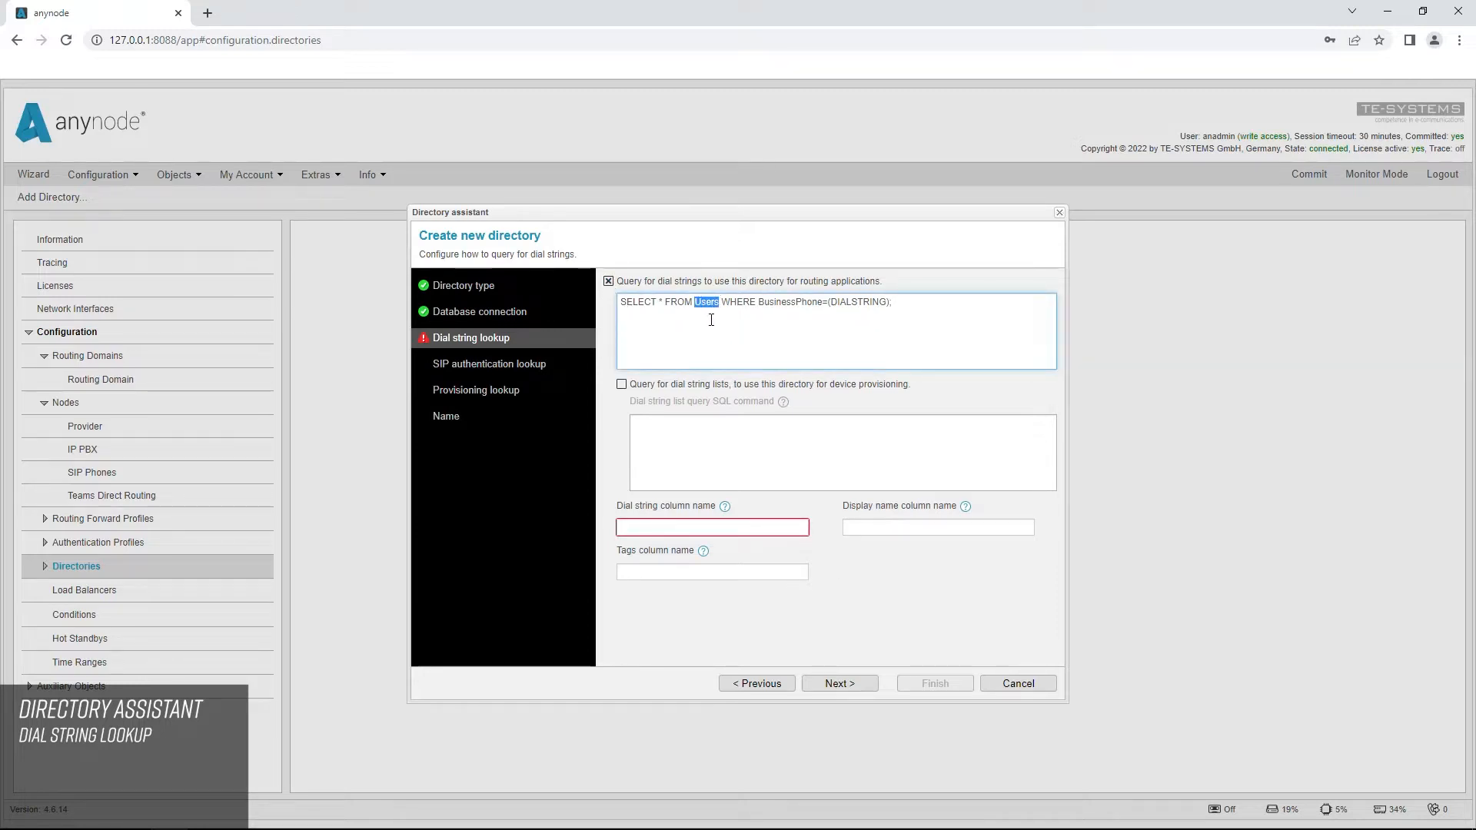
{"action": "type", "text": "companies"}
Step: Enable the dial string list query for device provisioning with the command SELECT * FROM companies;
{"action": "left_click", "coordinate": [621, 385]}
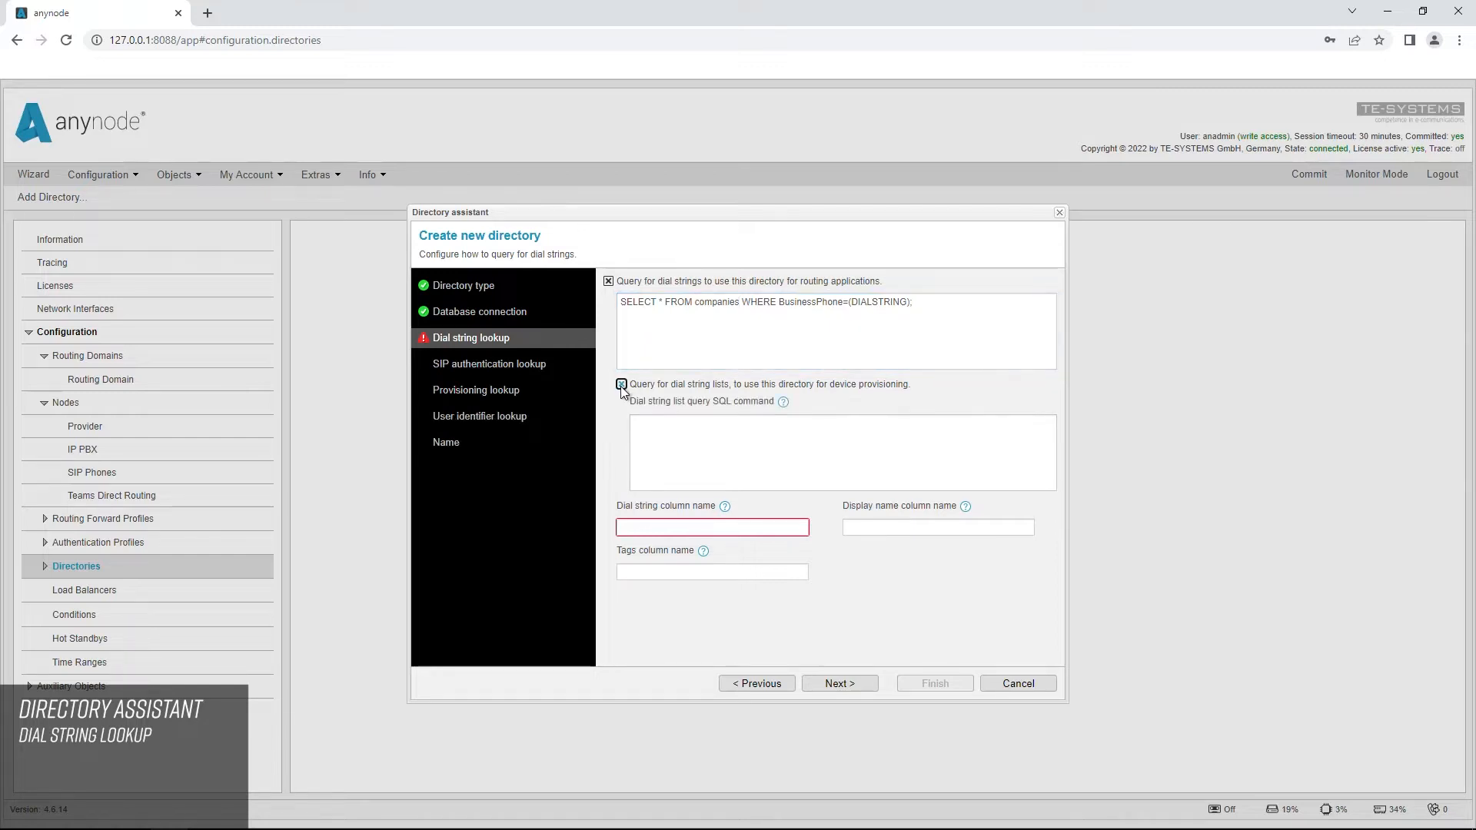
{"action": "left_click", "coordinate": [660, 433]}
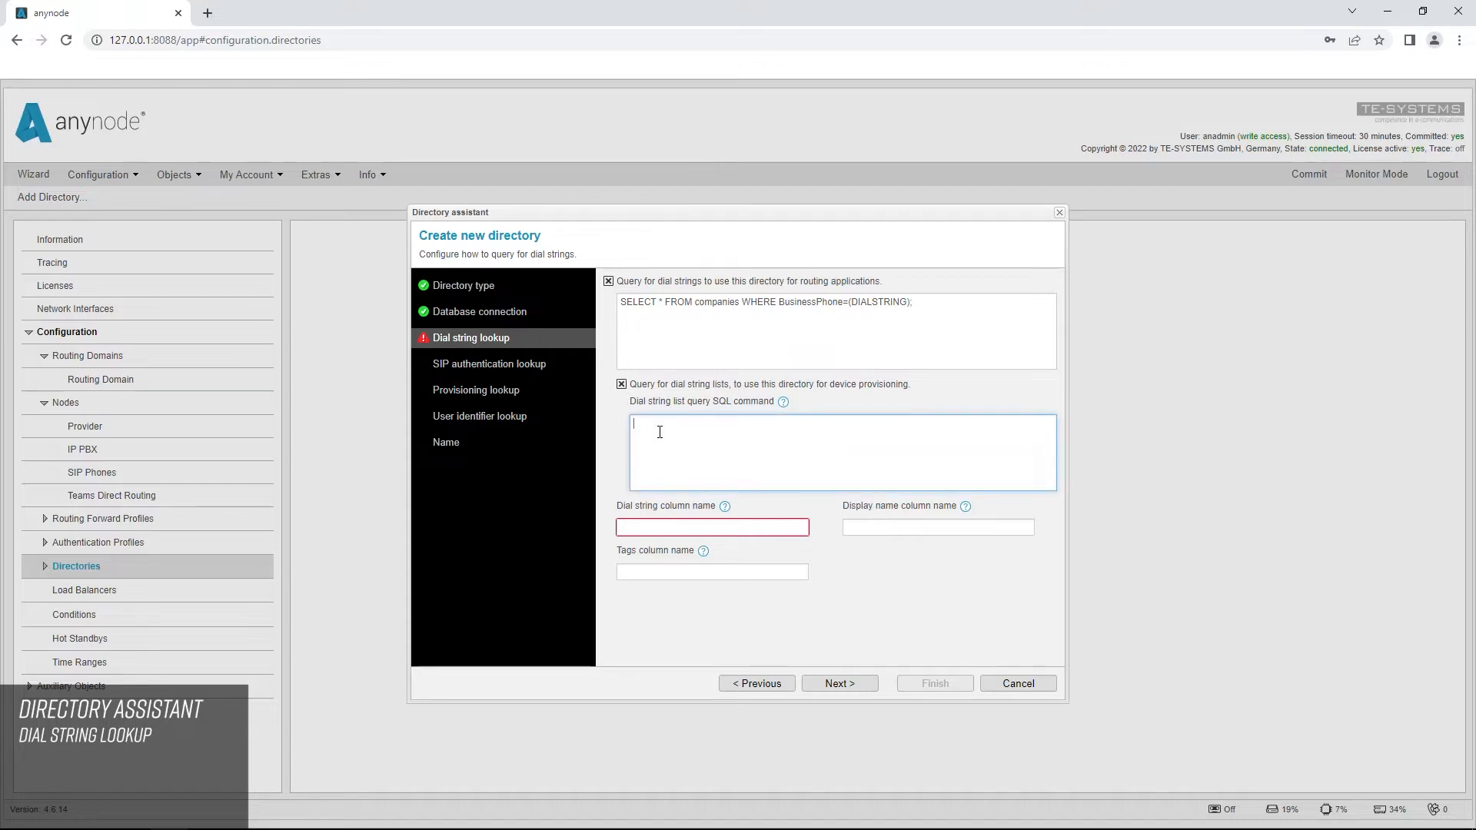
{"action": "type", "text": "SELECT * FROM companies;"}
Step: Set the dial string column to BusinessPhone and the display name column to BusinessName, and accept the dial string lookup settings
{"action": "left_click", "coordinate": [639, 529]}
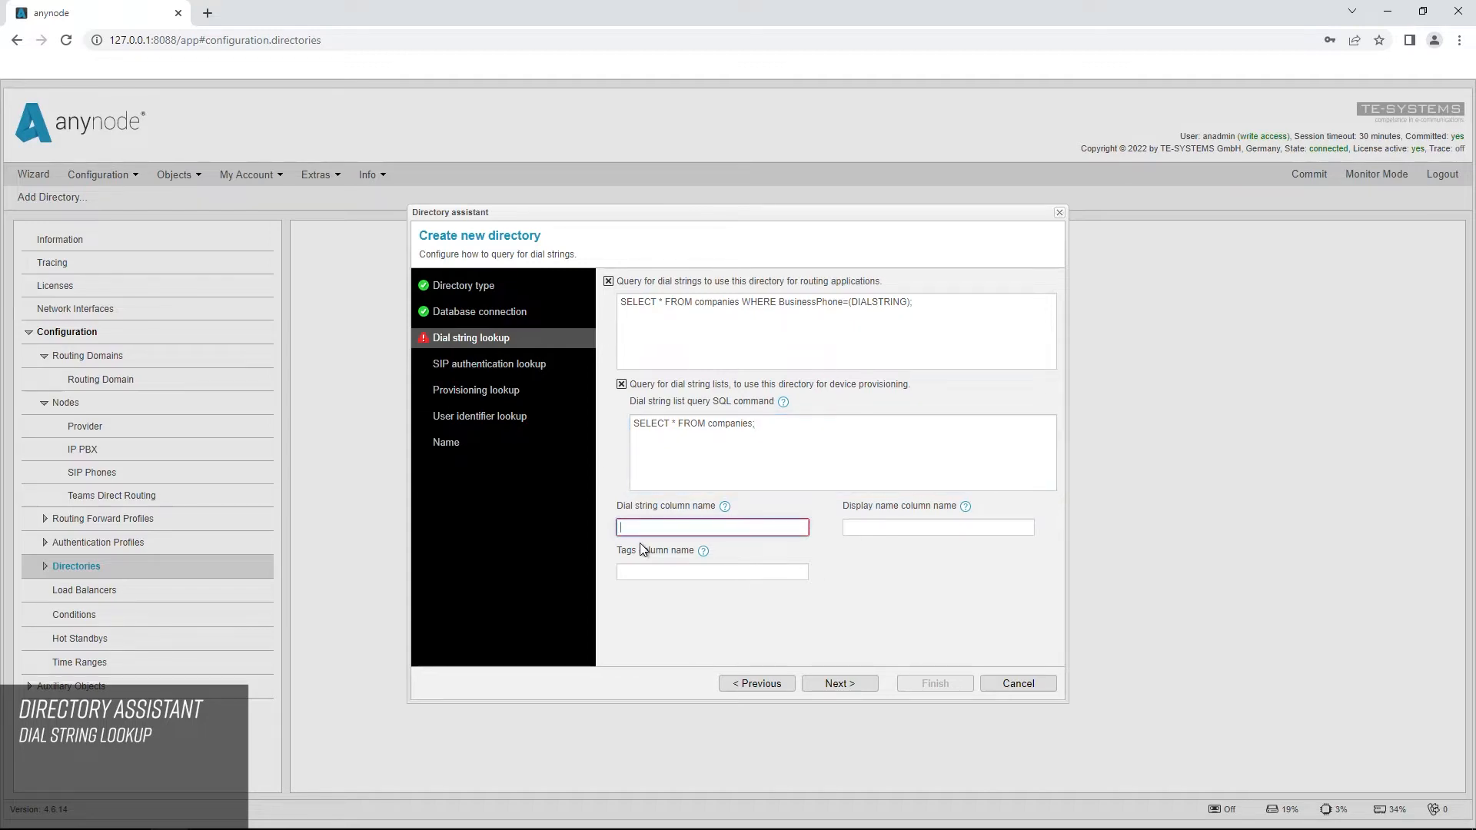
{"action": "type", "text": "BusinessPhone"}
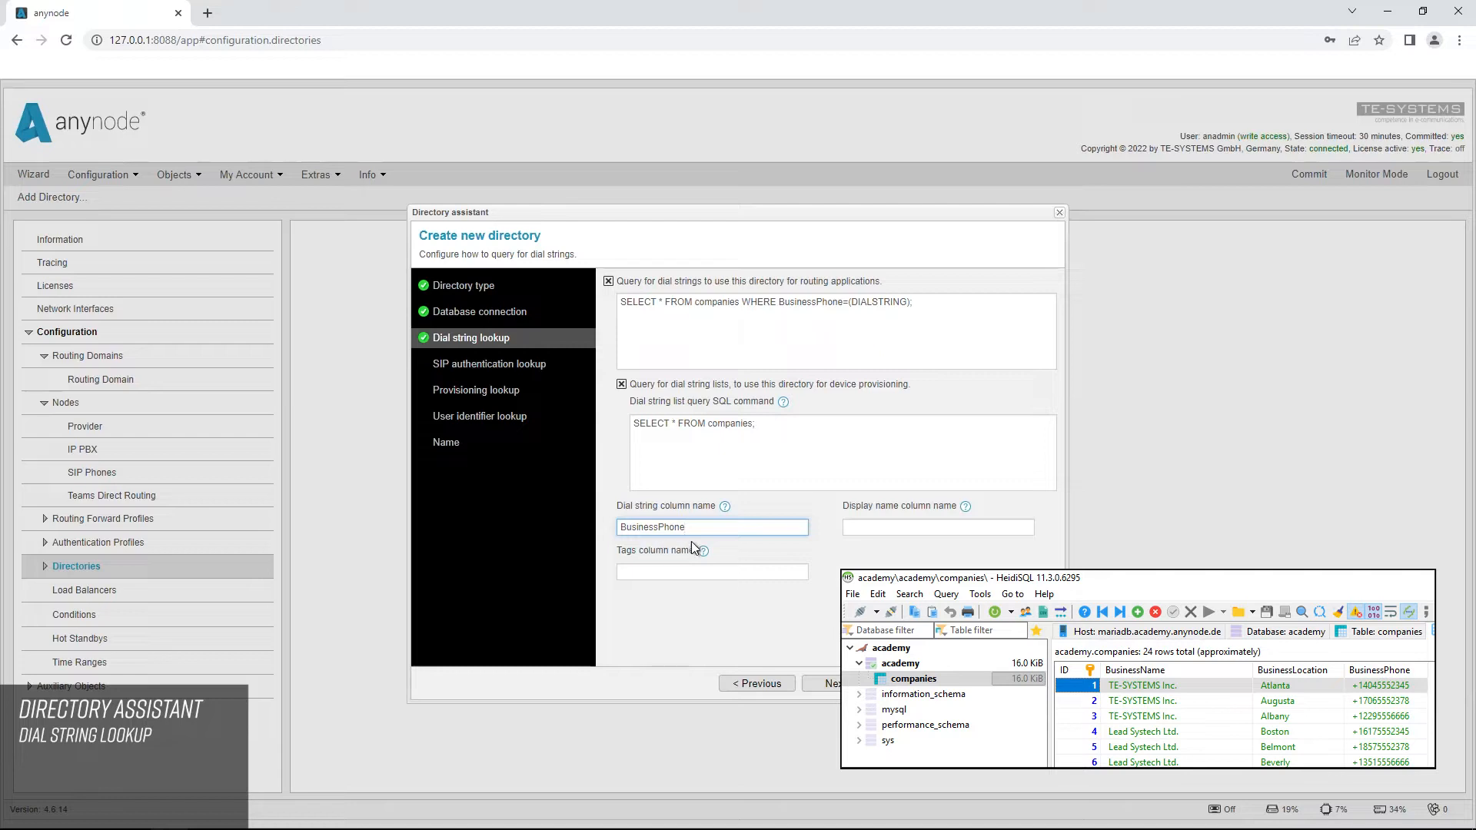
{"action": "left_click", "coordinate": [859, 527]}
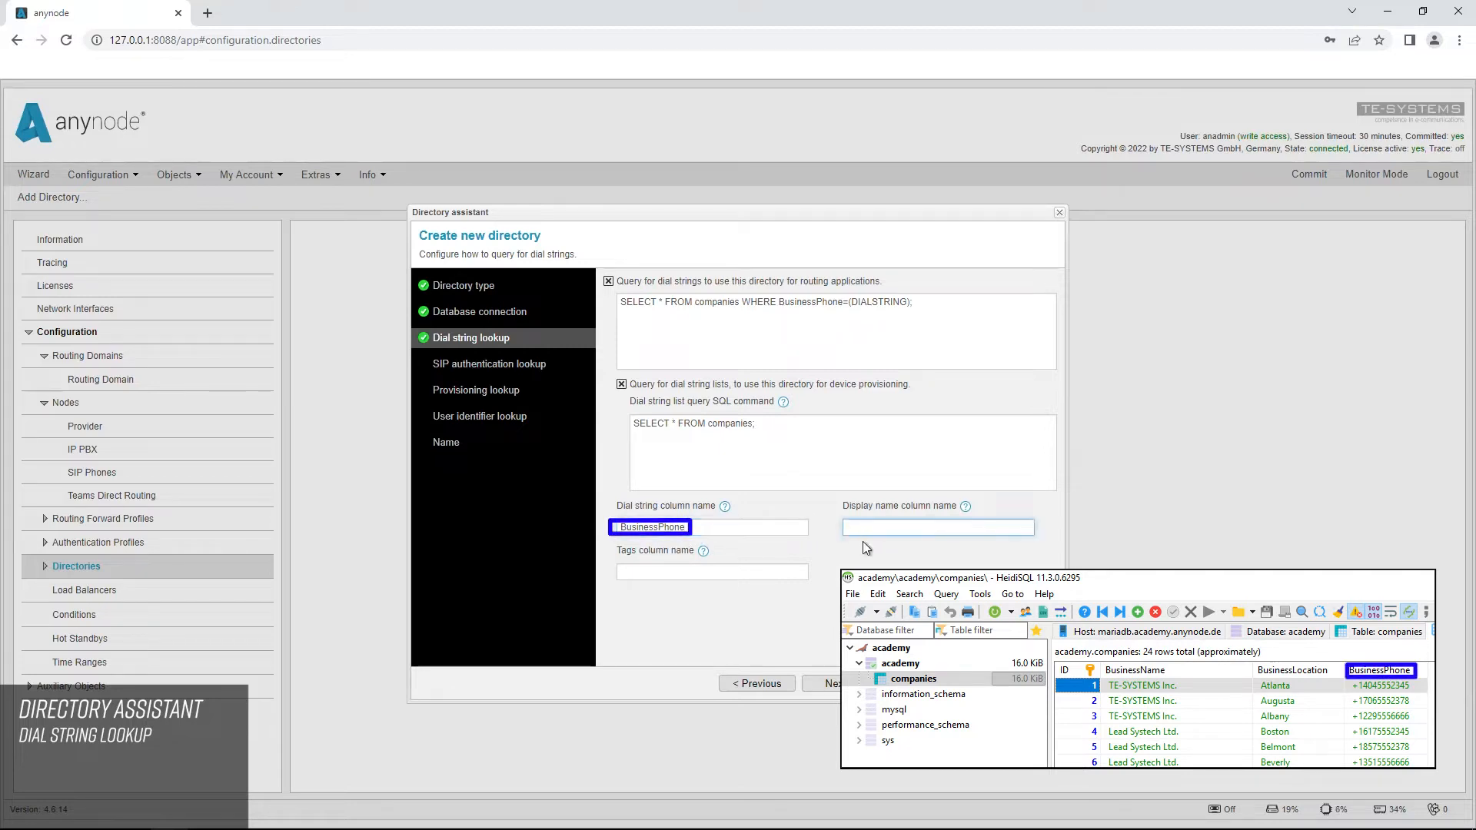
{"action": "type", "text": "Bu"}
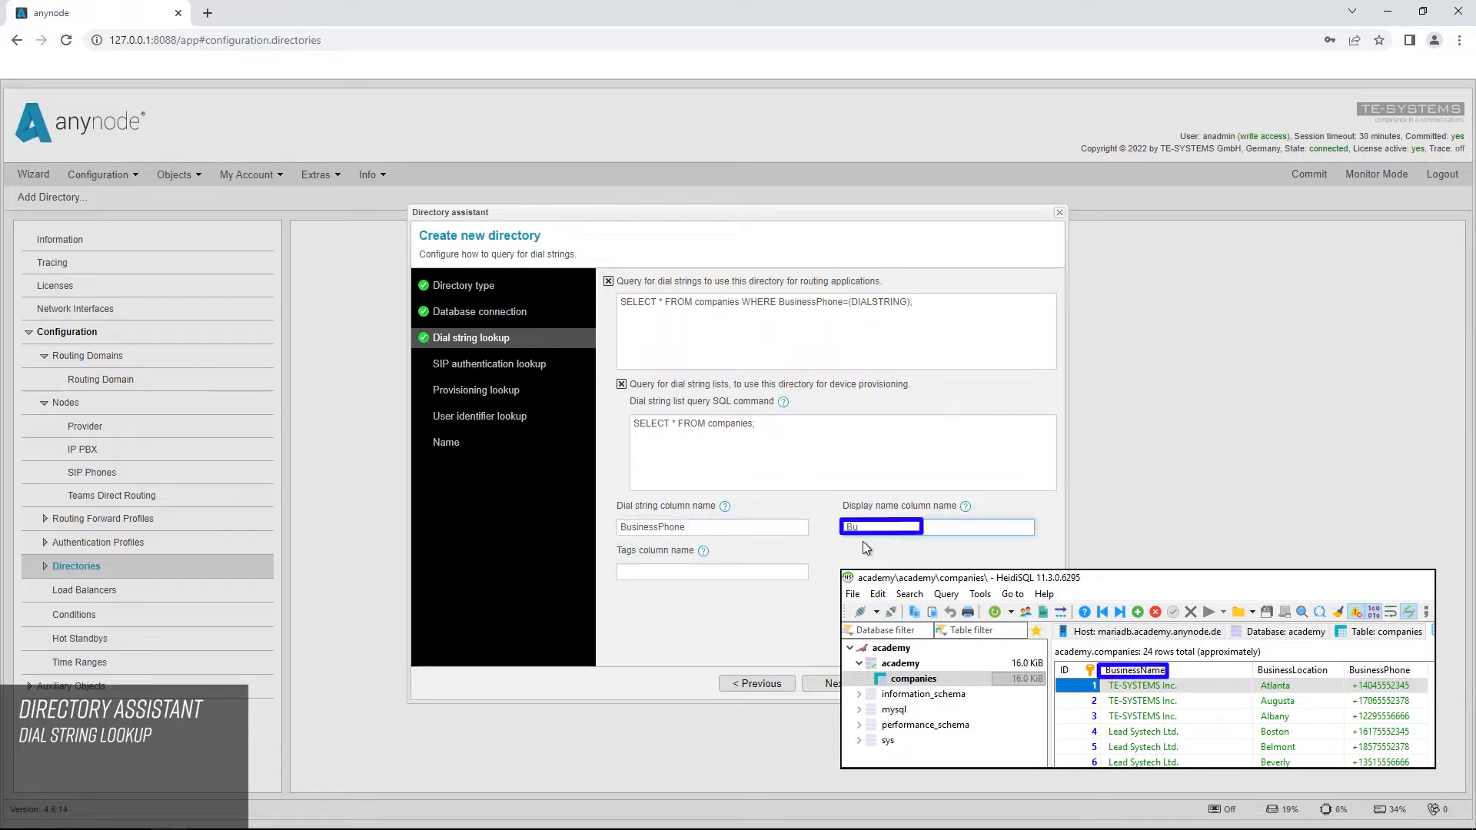
{"action": "type", "text": "sinessName"}
{"action": "left_click", "coordinate": [879, 542]}
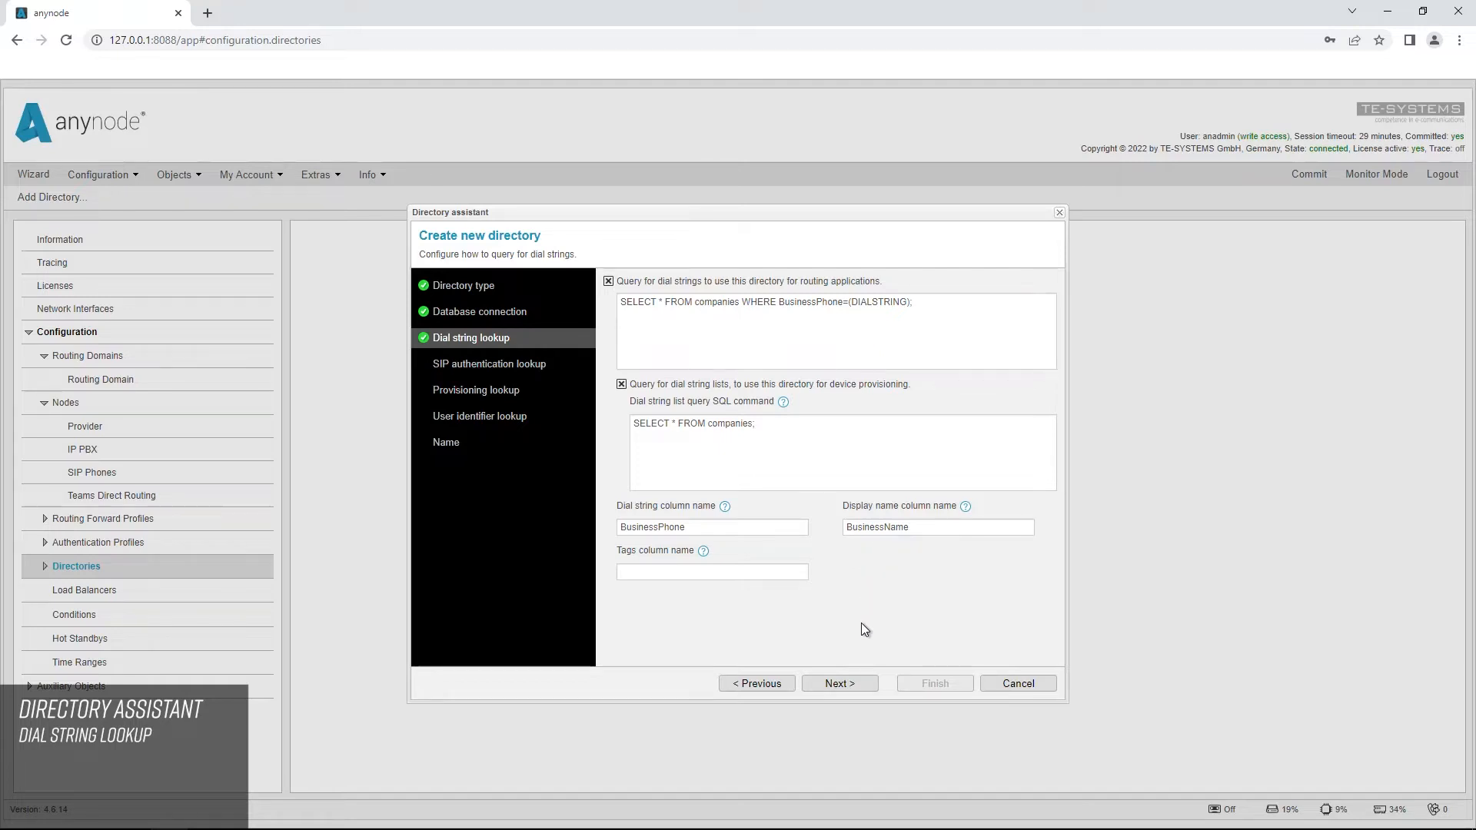
{"action": "left_click", "coordinate": [853, 693]}
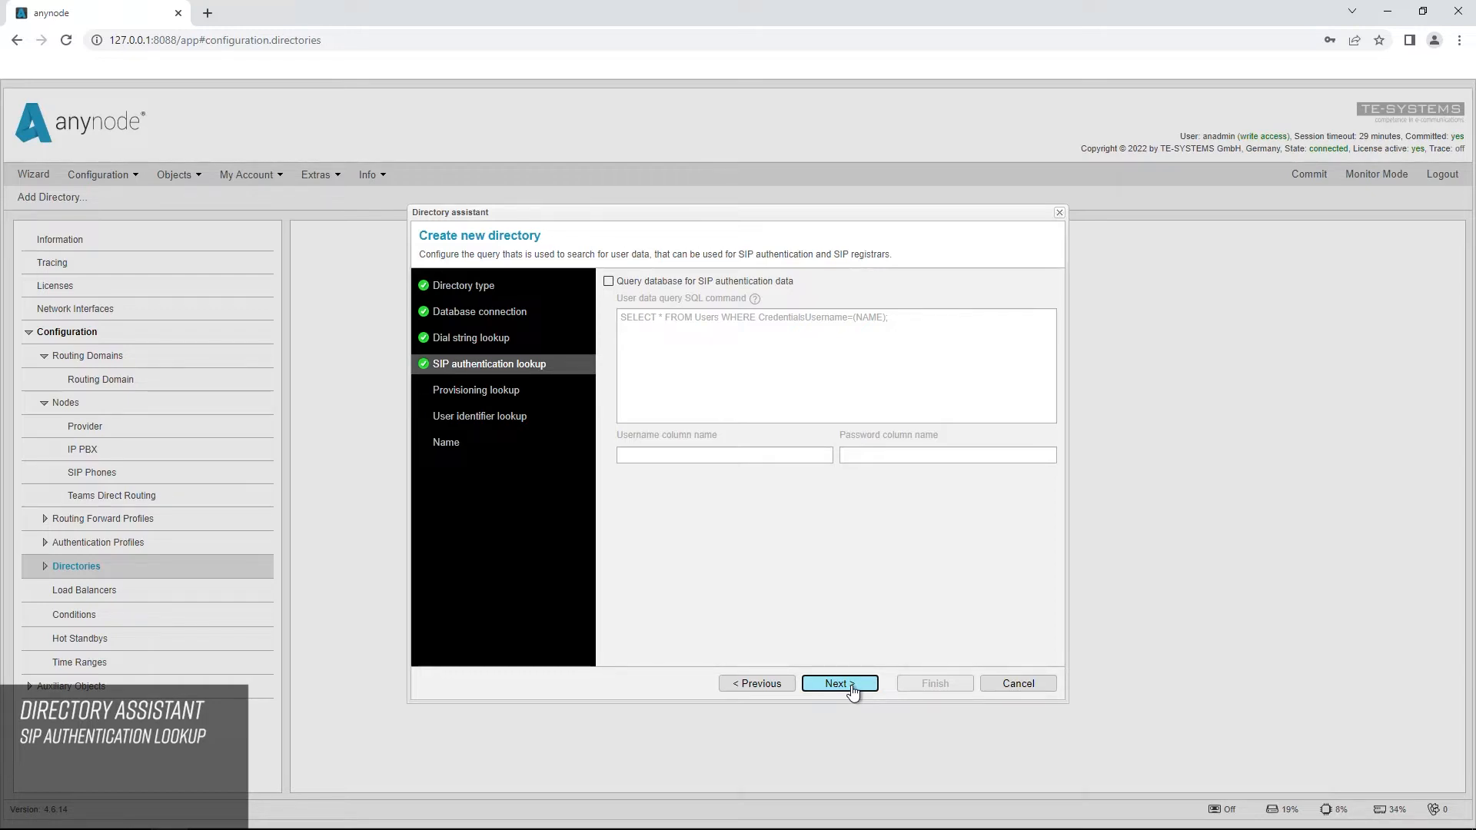
Step: Skip the SIP authentication and provisioning lookups, and set the user identifier query to the companies table with ID as identifier column
{"action": "left_click", "coordinate": [851, 688]}
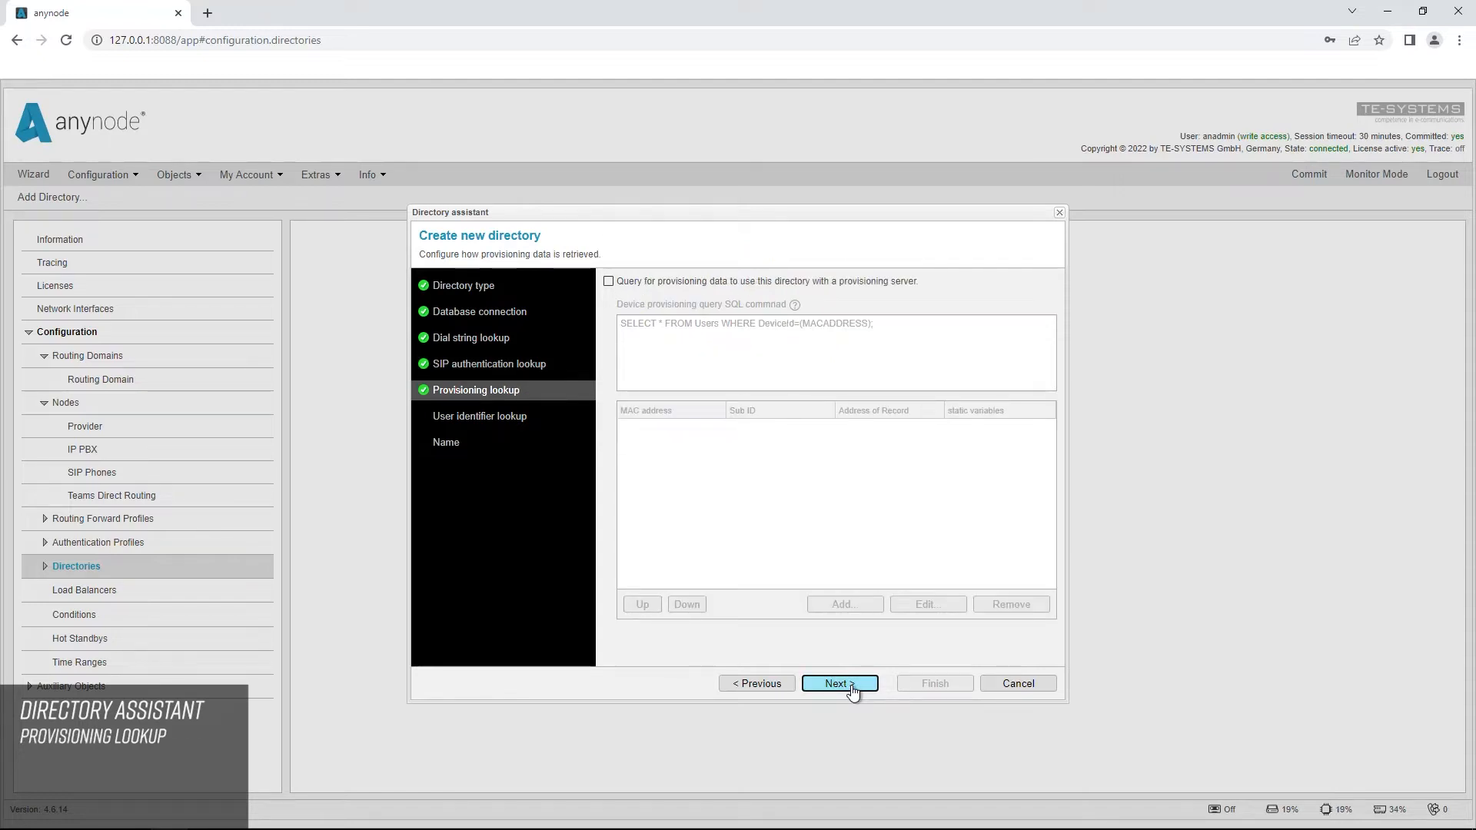
{"action": "left_click", "coordinate": [849, 687]}
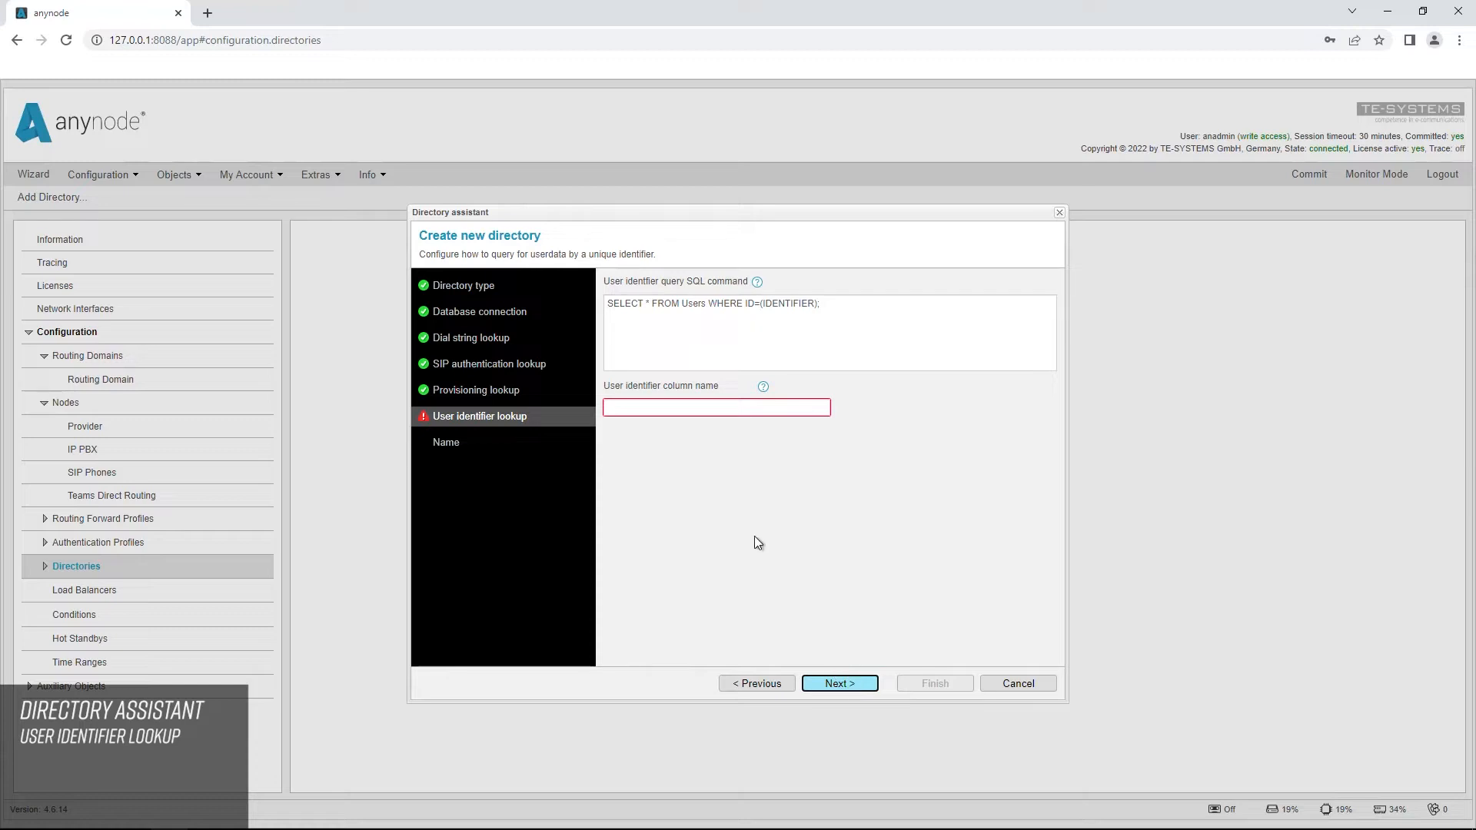
{"action": "double_click", "coordinate": [696, 305]}
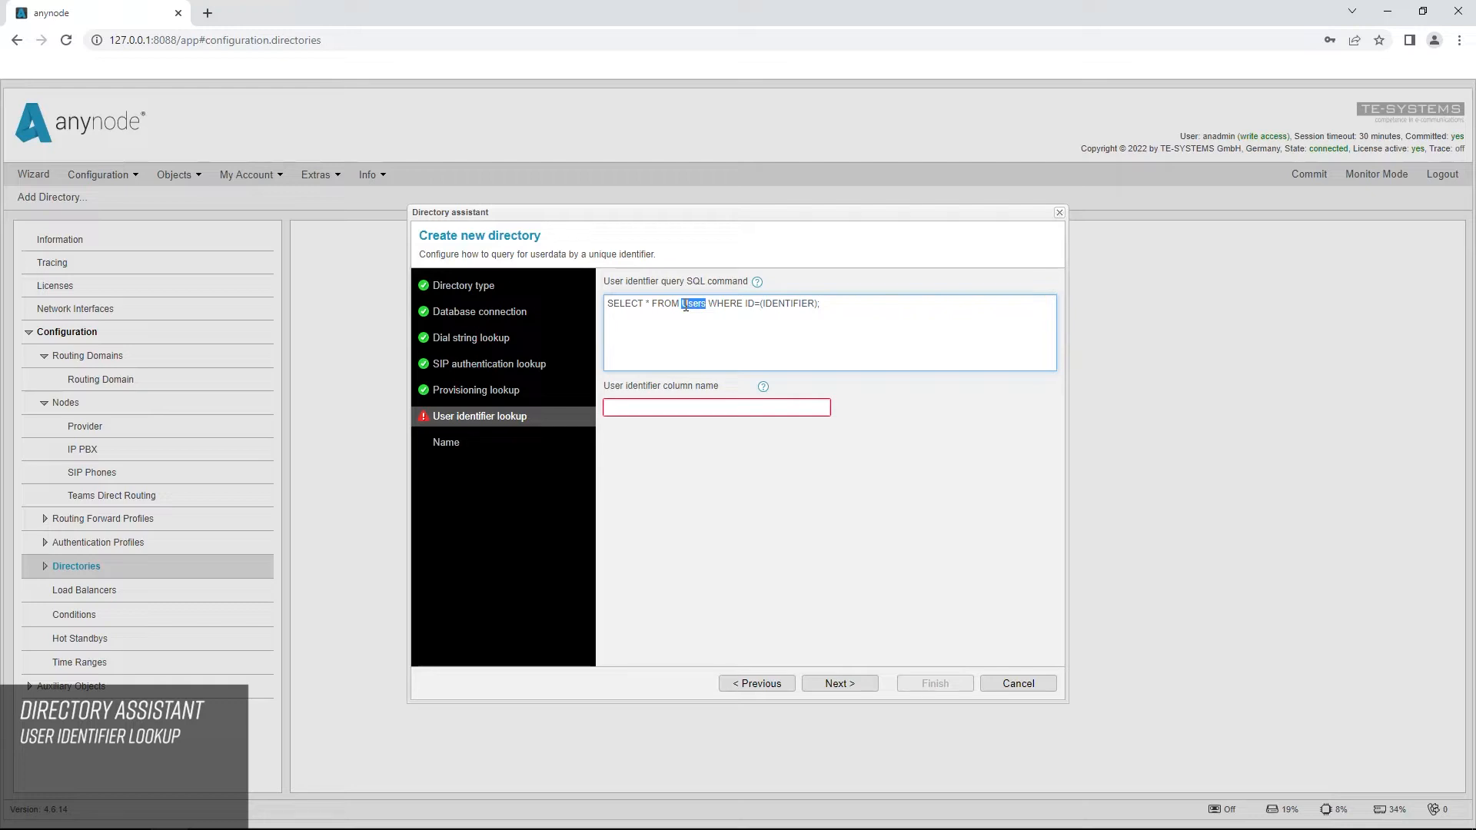
{"action": "type", "text": "companies"}
{"action": "left_click", "coordinate": [660, 406]}
{"action": "type", "text": "ID"}
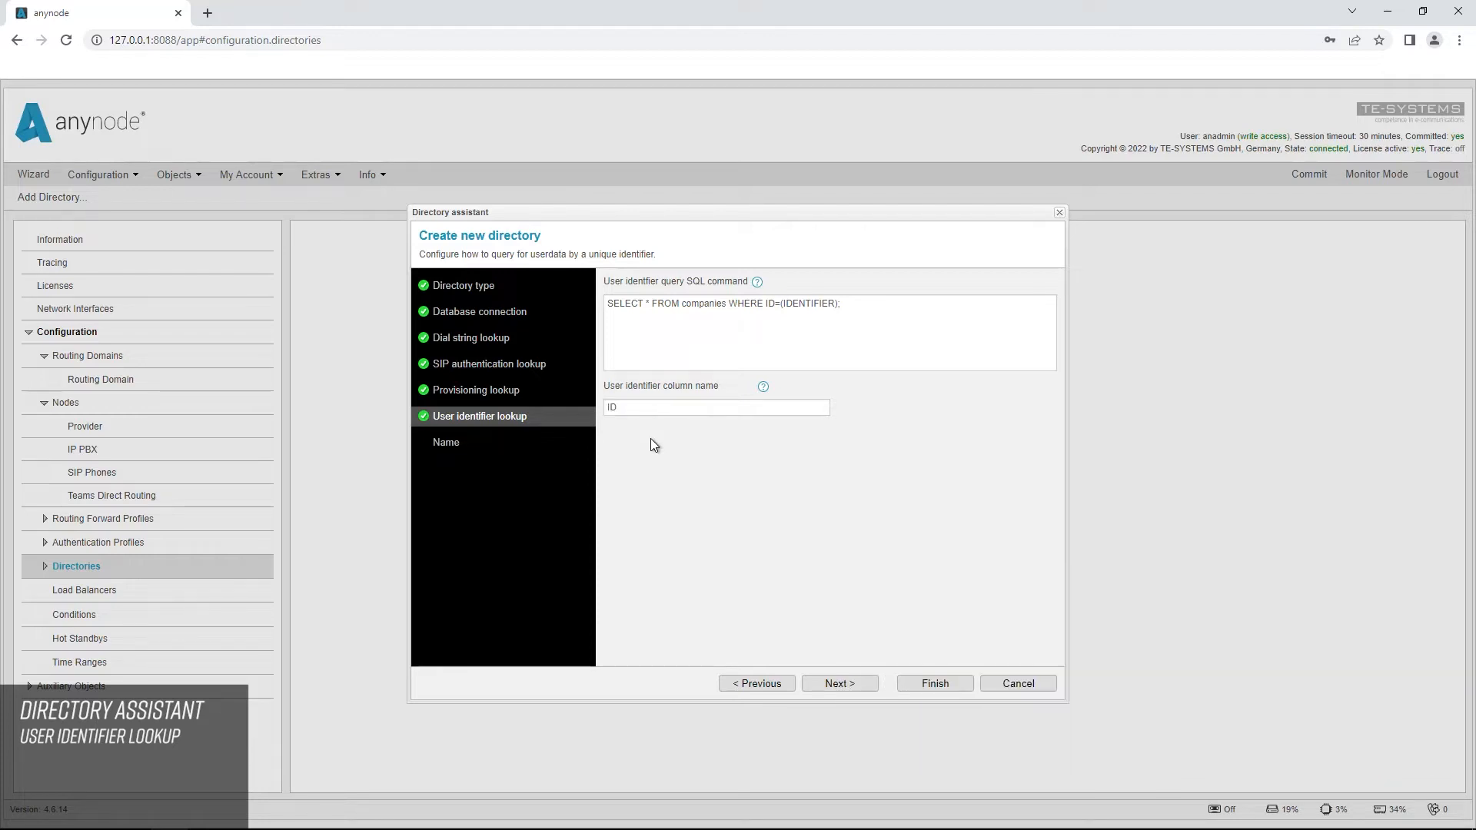
Step: Finish the directory with the default name Database Connected Directory and commit the configuration
{"action": "left_click", "coordinate": [868, 689]}
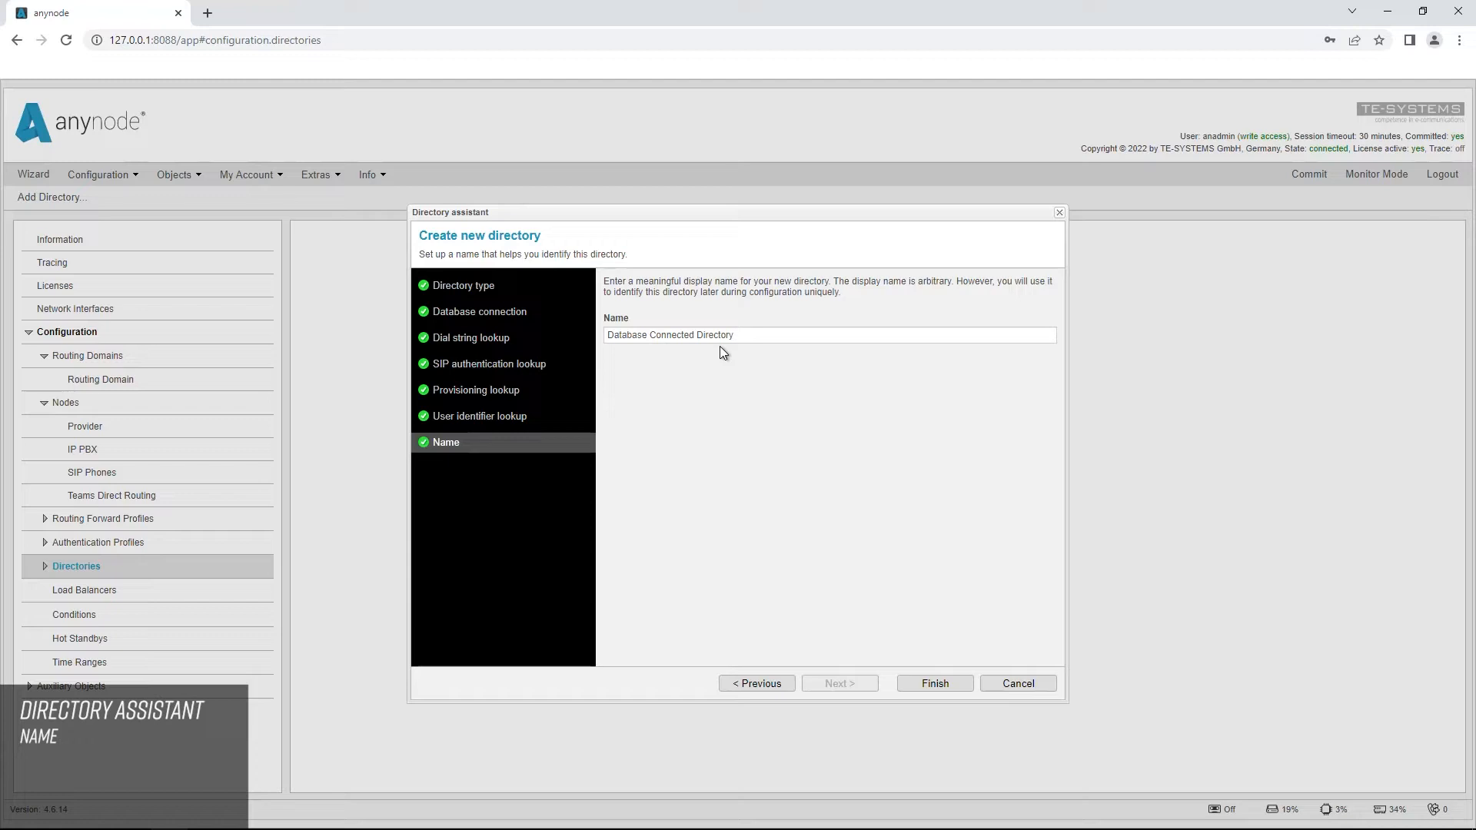
{"action": "left_click", "coordinate": [962, 684]}
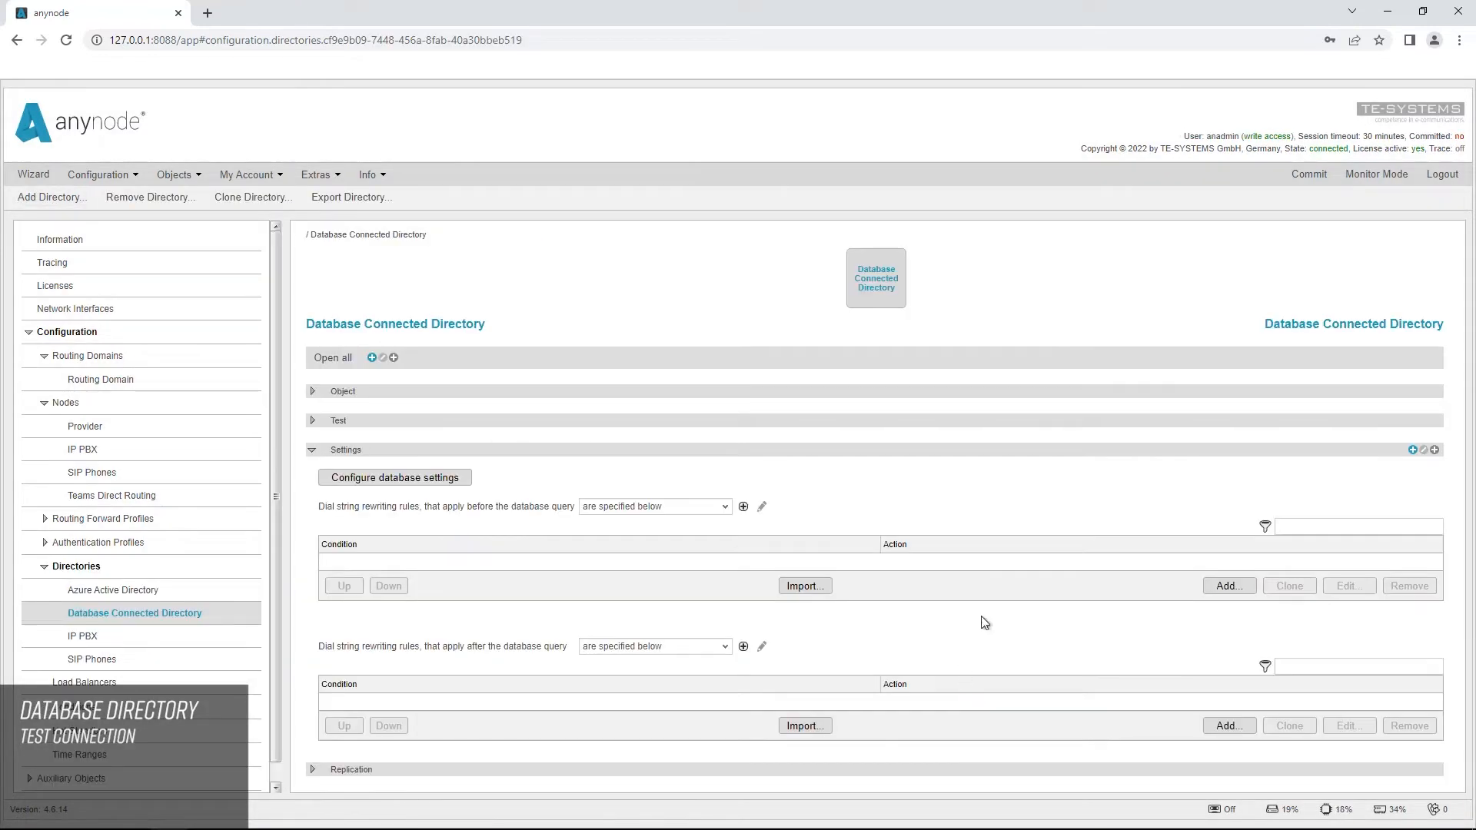
{"action": "left_click", "coordinate": [1312, 177]}
Step: Test the new directory in Dial string mode without specifying a dial string
{"action": "left_click", "coordinate": [312, 421]}
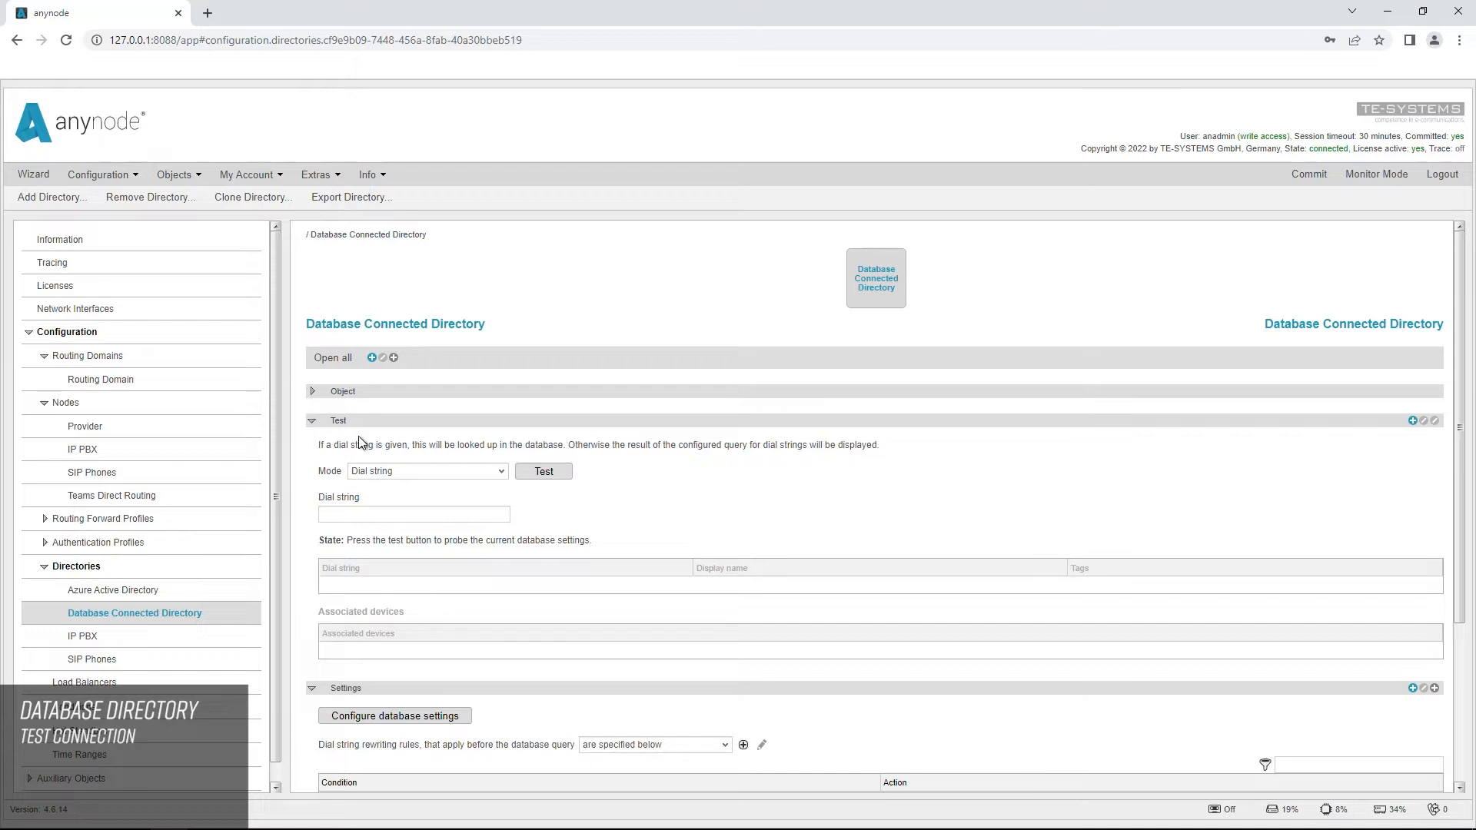
{"action": "left_click", "coordinate": [559, 475]}
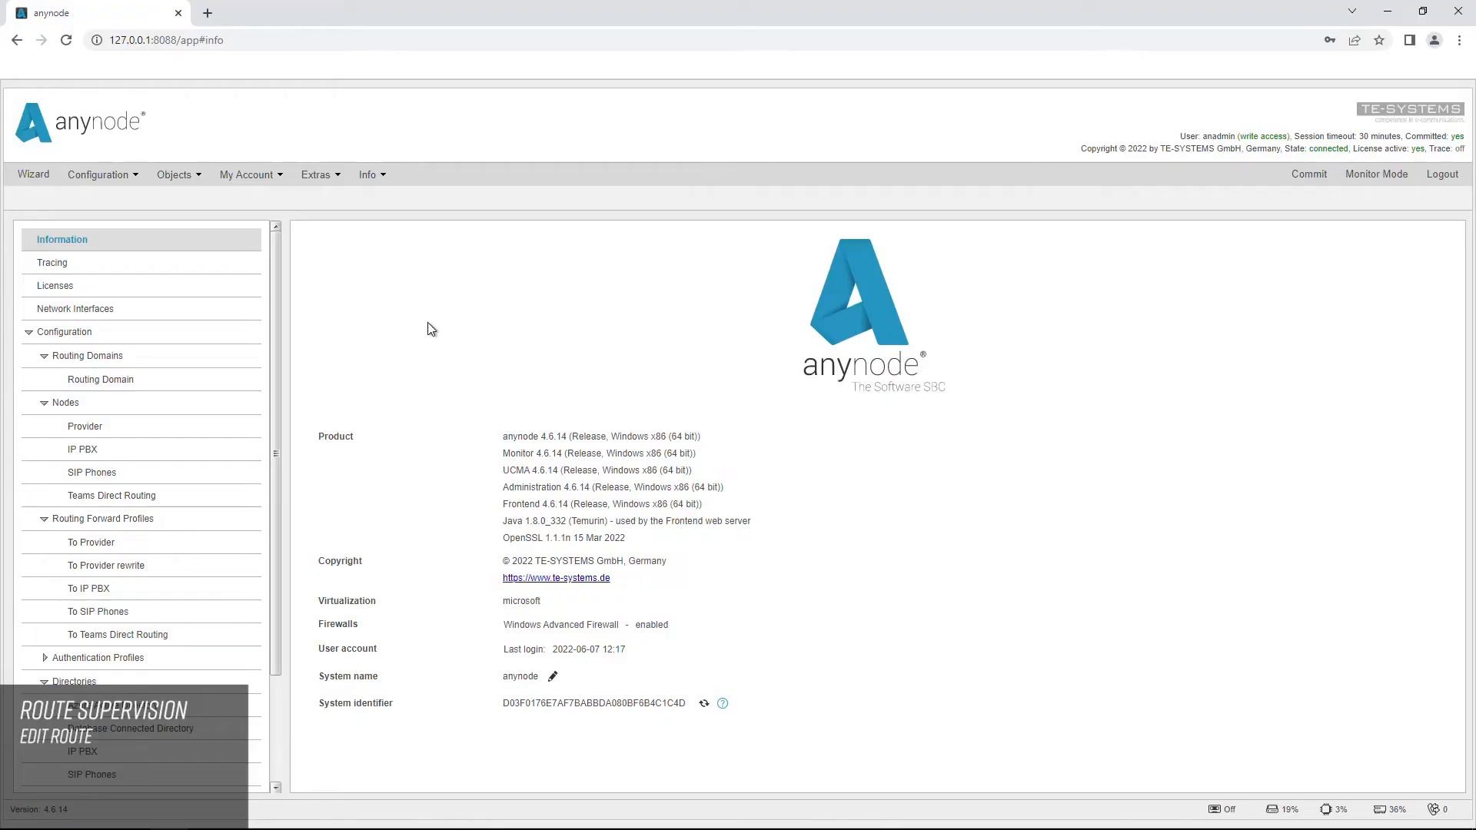
Step: Edit the To SIP Phones route of the Routing Domain and enable route supervision for it
{"action": "left_click", "coordinate": [119, 381]}
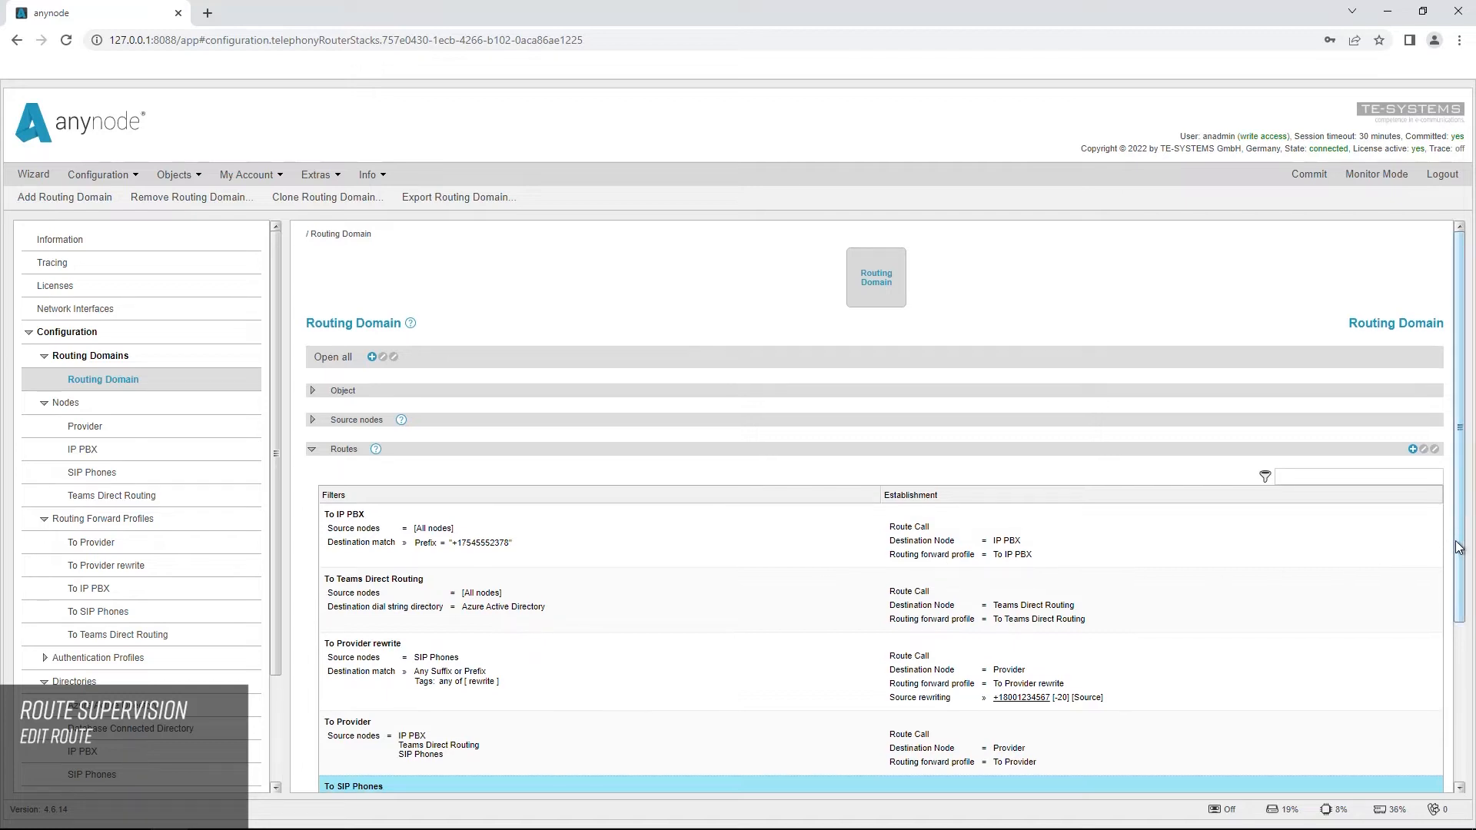
{"action": "scroll", "coordinate": [1431, 584], "scroll_direction": "down", "scroll_amount": 2}
{"action": "scroll", "coordinate": [1427, 645], "scroll_direction": "down", "scroll_amount": 1}
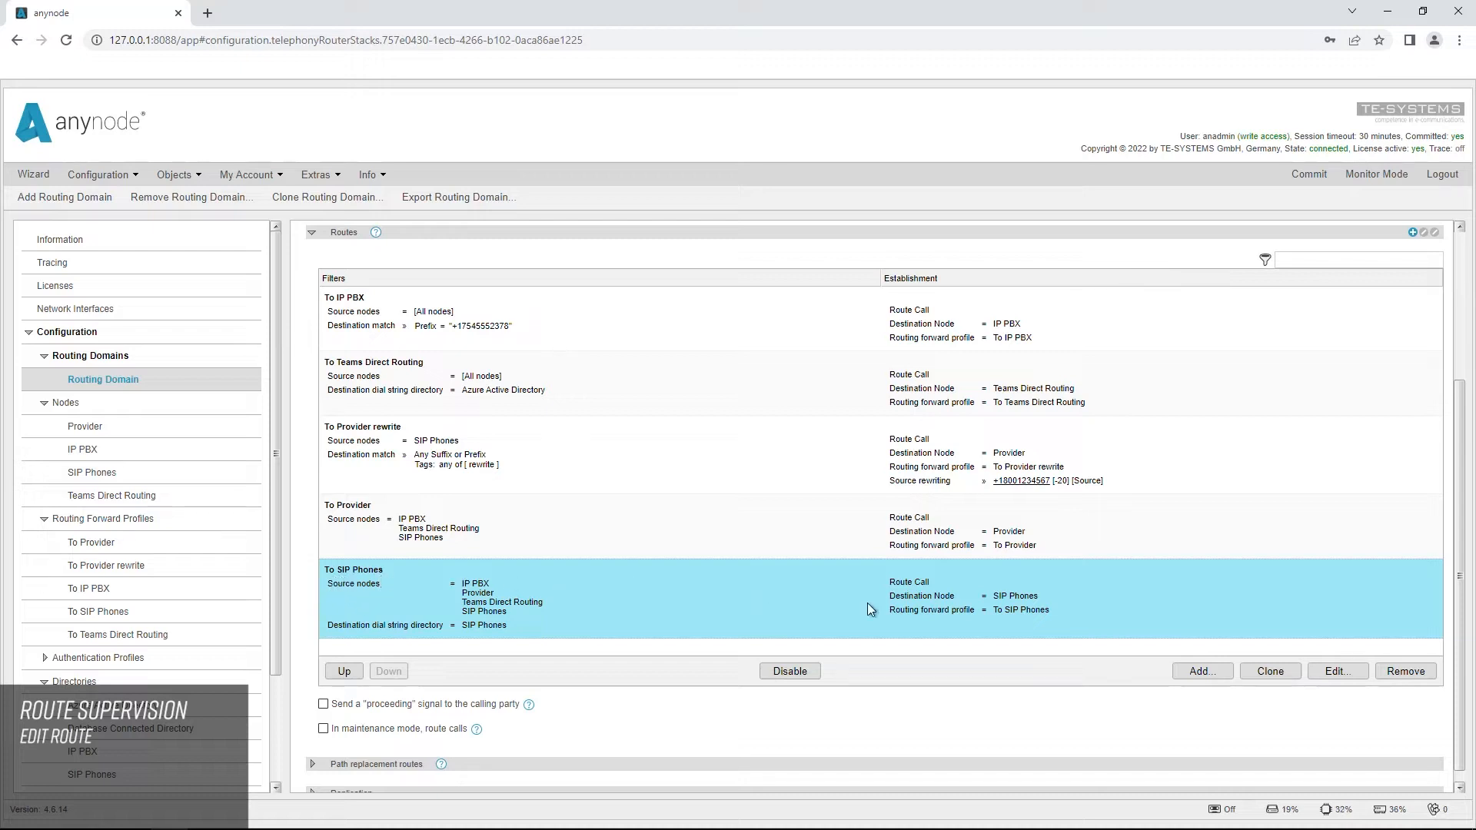
{"action": "left_click", "coordinate": [1352, 678]}
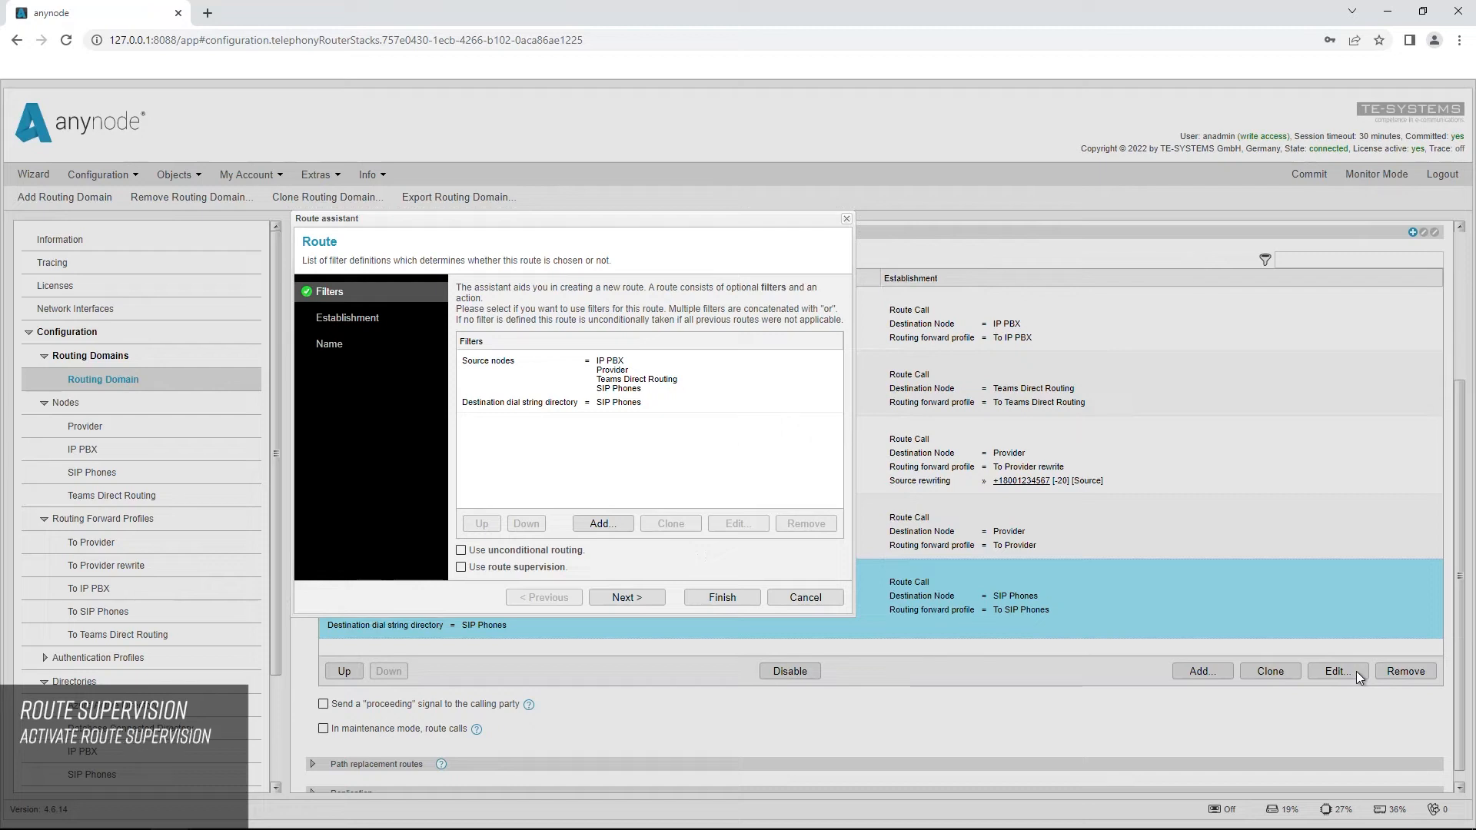
{"action": "left_click", "coordinate": [460, 567]}
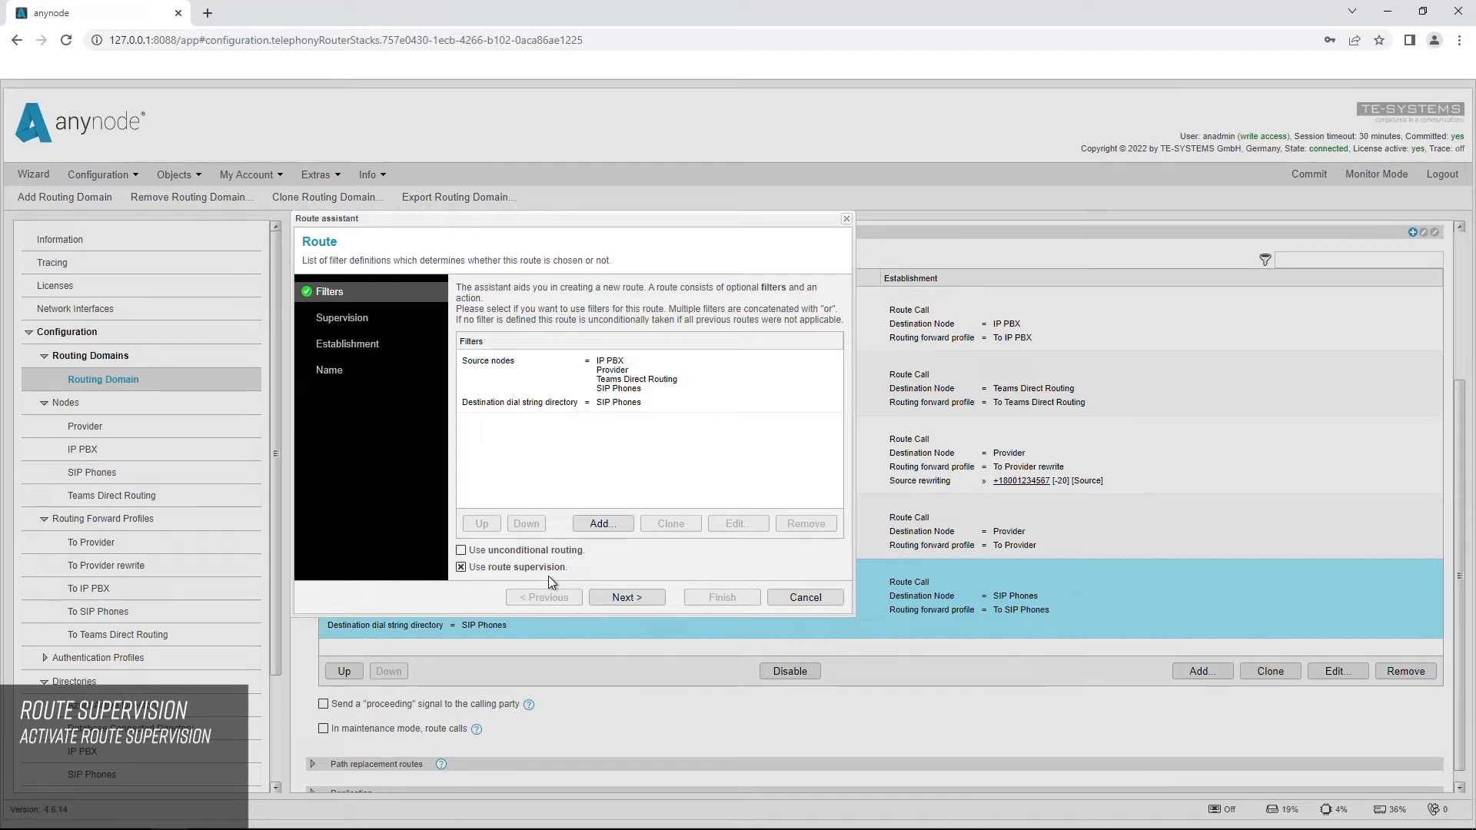
{"action": "left_click", "coordinate": [654, 608]}
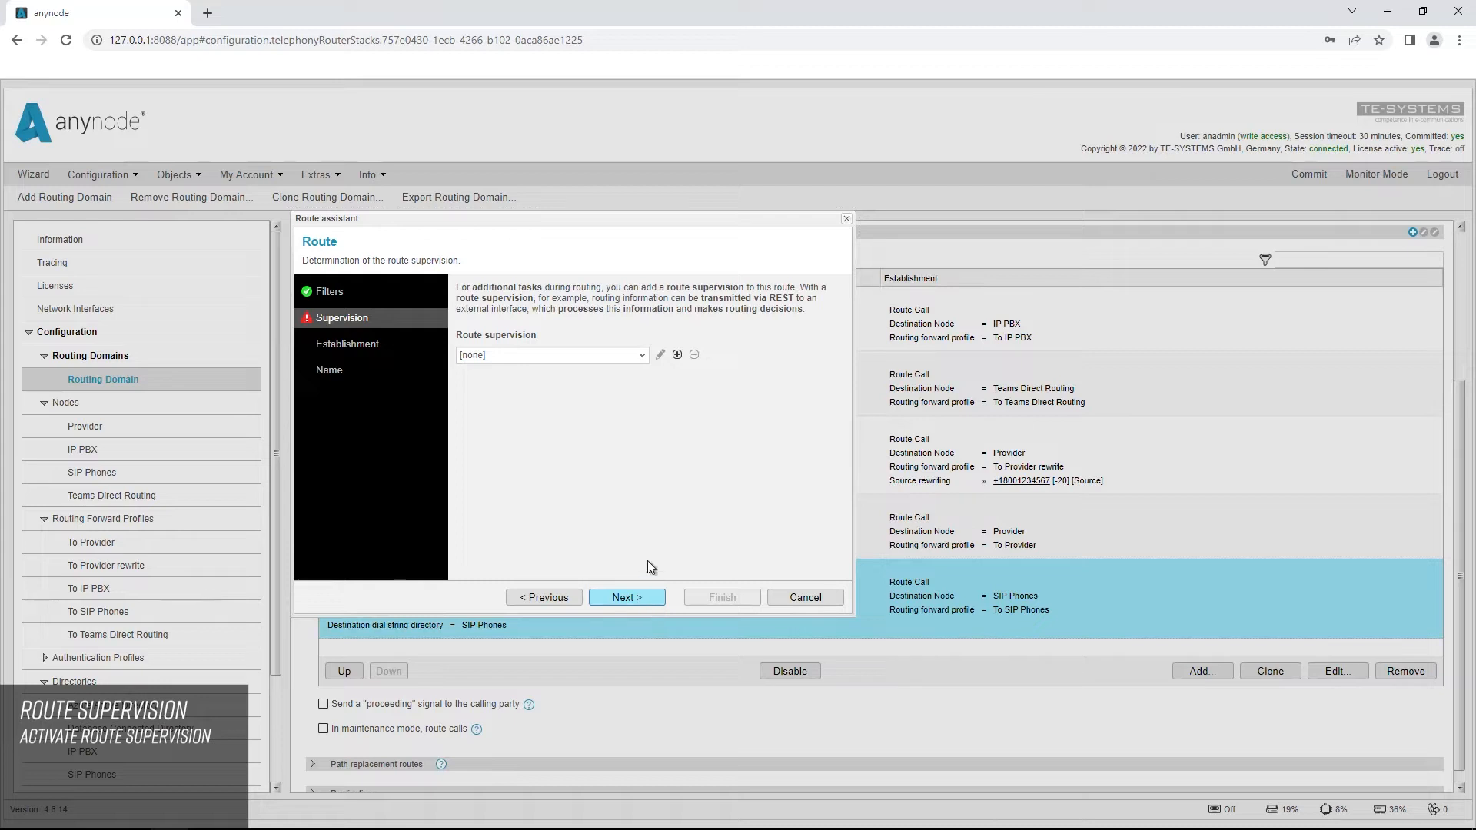
Step: Start adding a route supervision that uses Directory as its source of routing information
{"action": "left_click", "coordinate": [678, 354]}
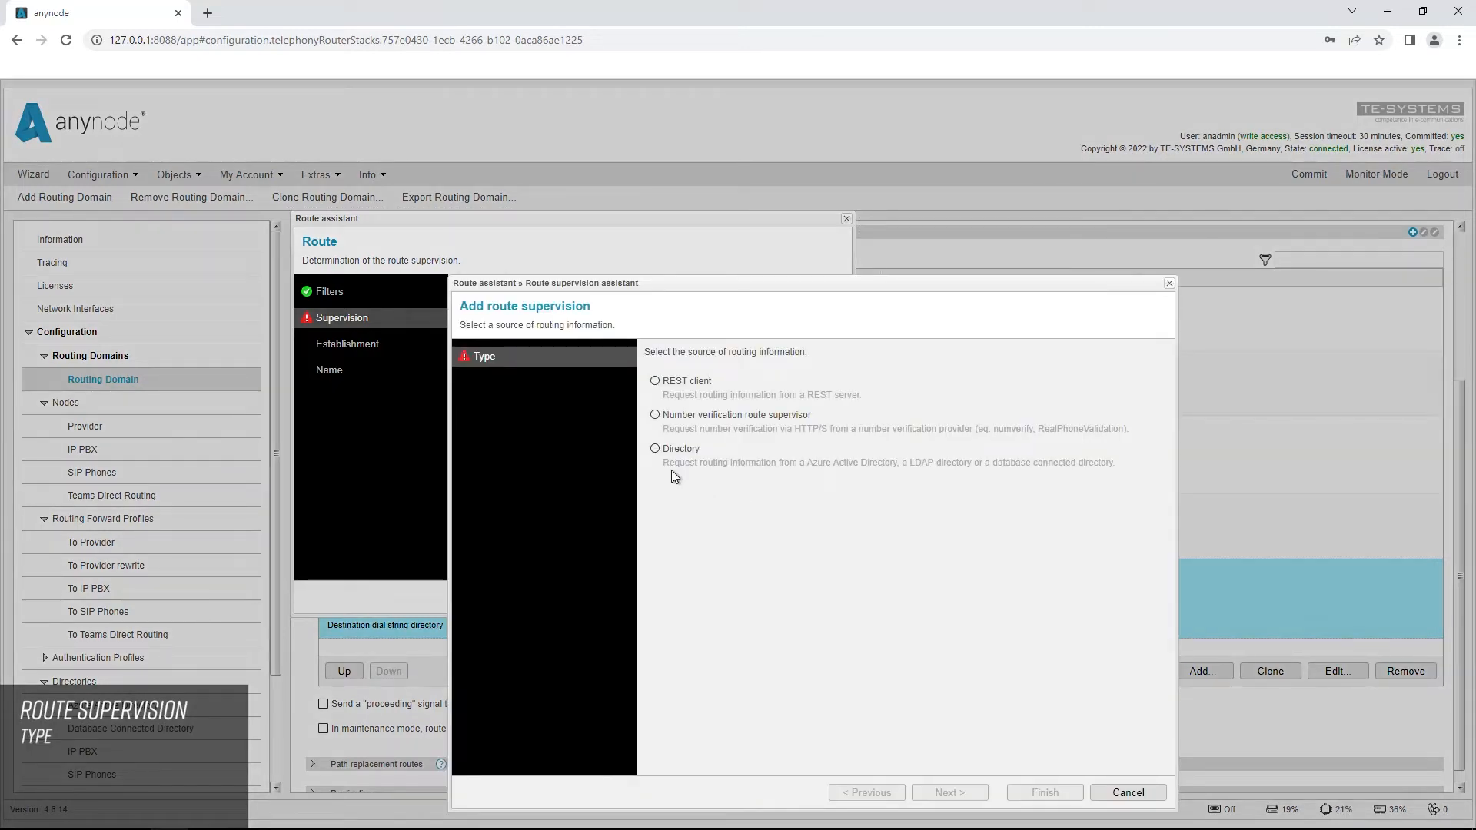
{"action": "left_click", "coordinate": [655, 451]}
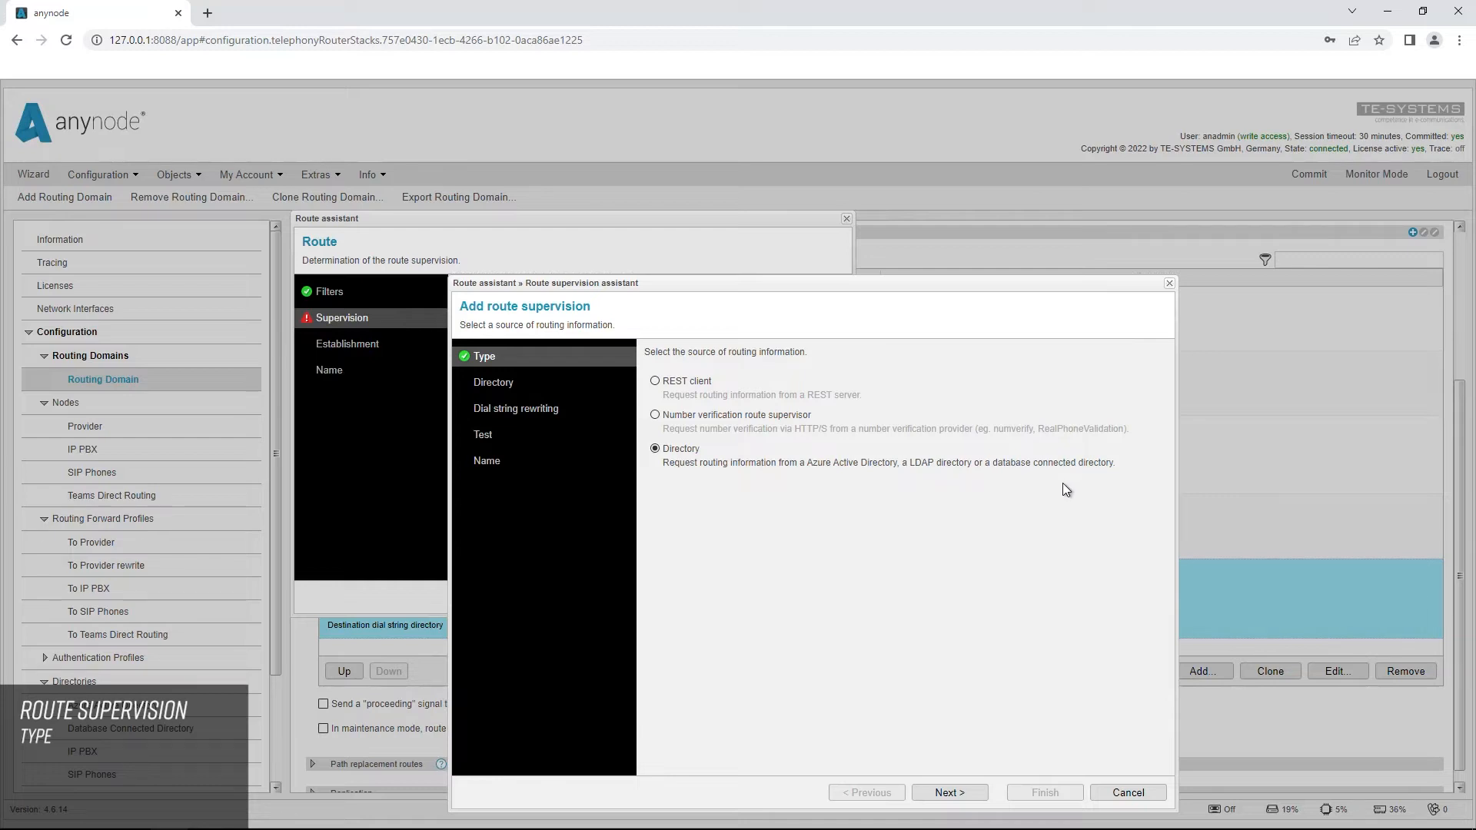
{"action": "left_click", "coordinate": [969, 802]}
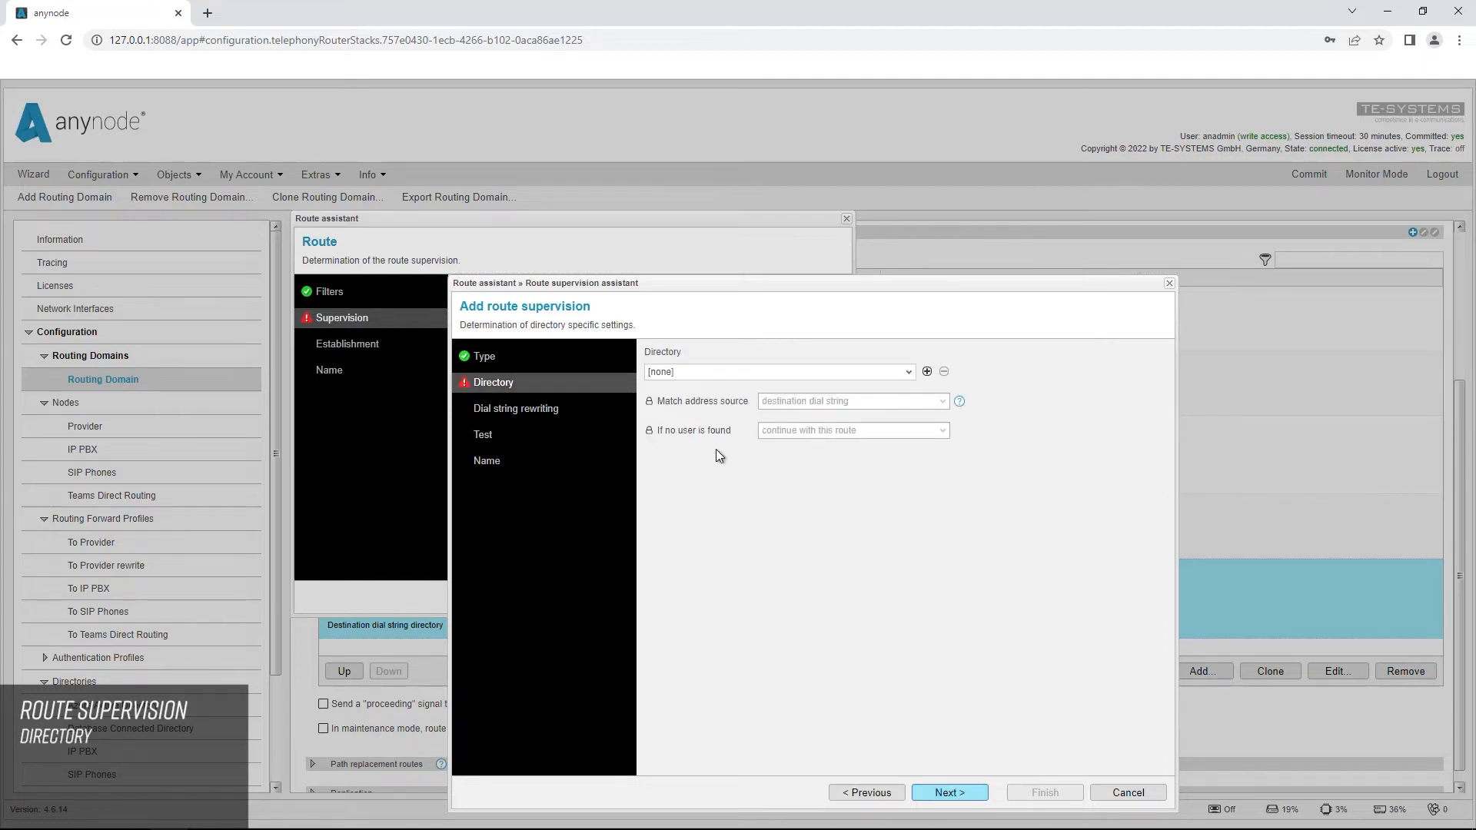
Step: Use Database Connected Directory as the route supervision's directory and override its default match address source
{"action": "left_click", "coordinate": [908, 373]}
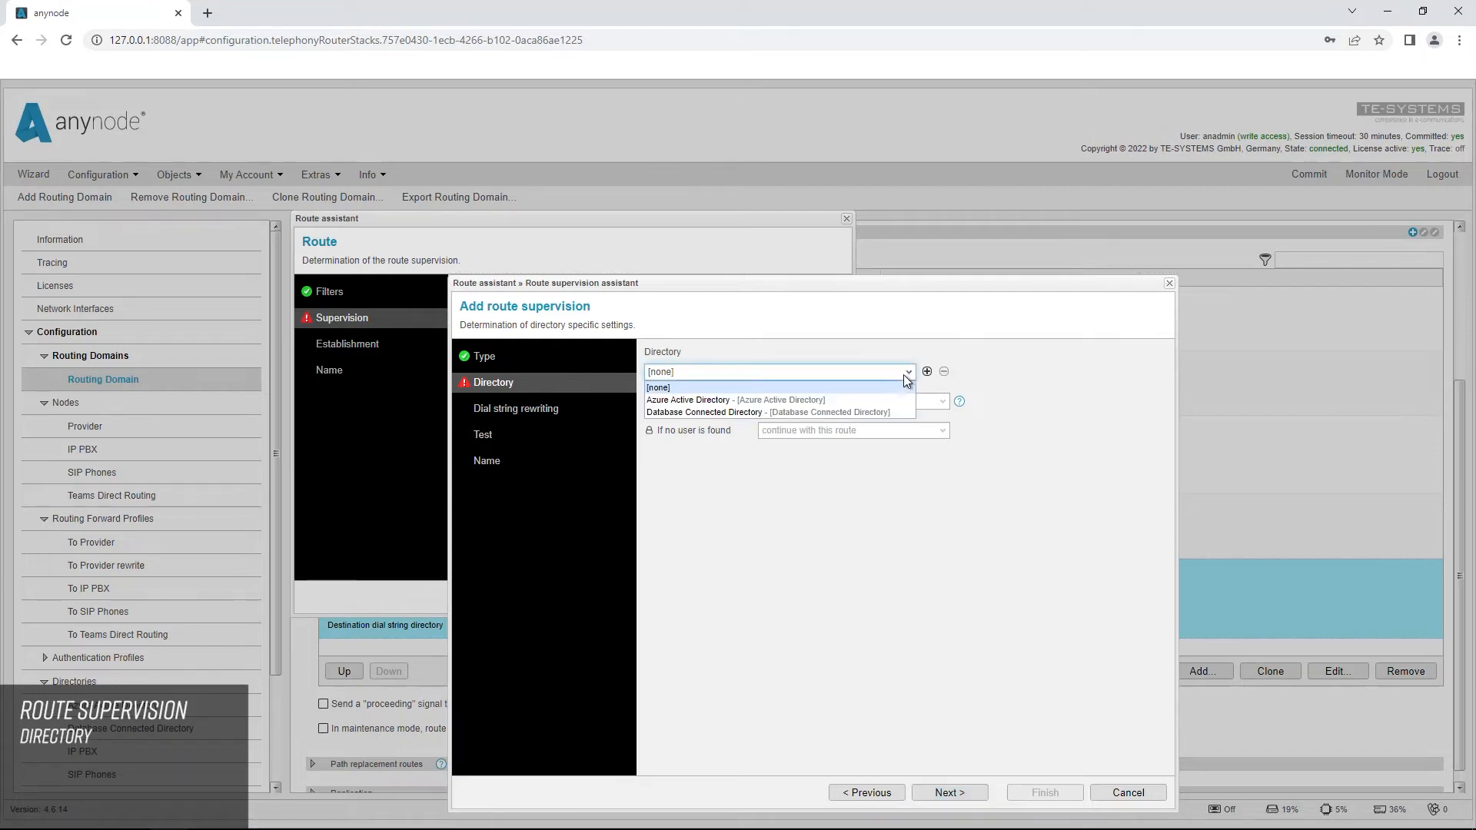
{"action": "left_click", "coordinate": [850, 410]}
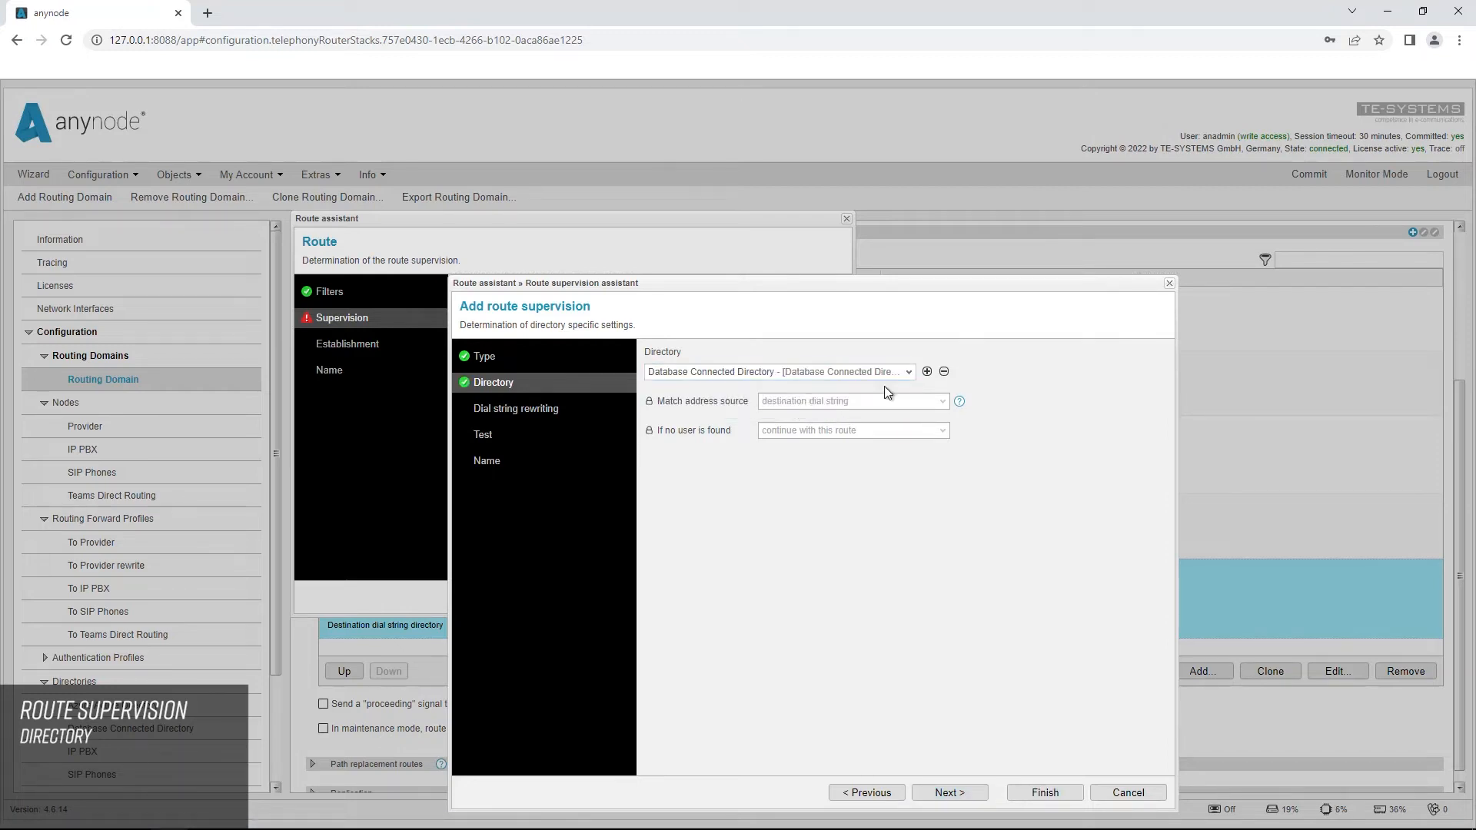
{"action": "left_click", "coordinate": [649, 400]}
{"action": "left_click", "coordinate": [943, 404]}
{"action": "left_click", "coordinate": [847, 427]}
{"action": "left_click", "coordinate": [981, 797]}
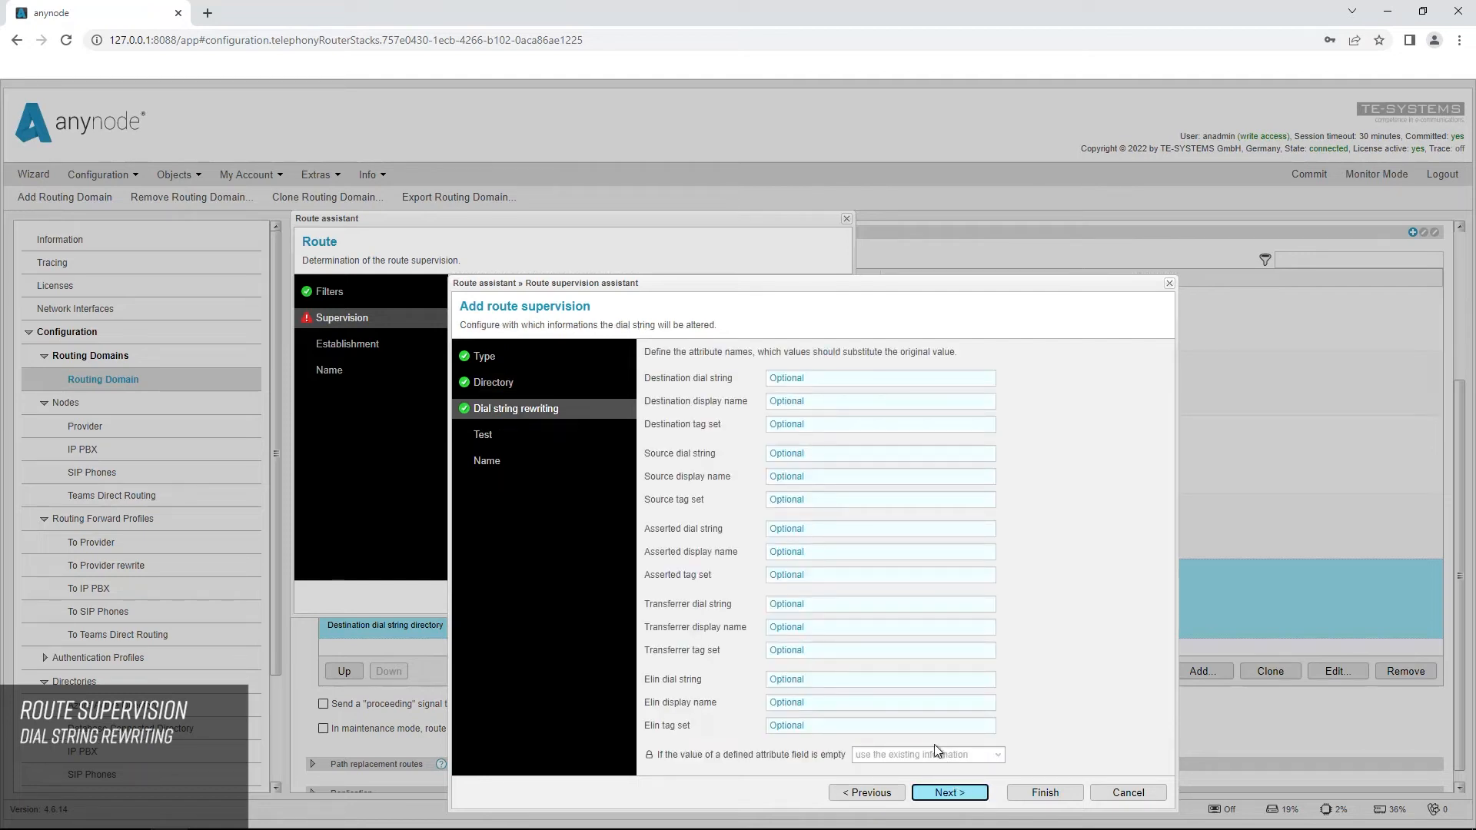
Step: Rewrite the source display name with the attributes "$BusinessName ($BusinessLocation)", leaving the other dial string rewriting fields empty
{"action": "left_click", "coordinate": [774, 480]}
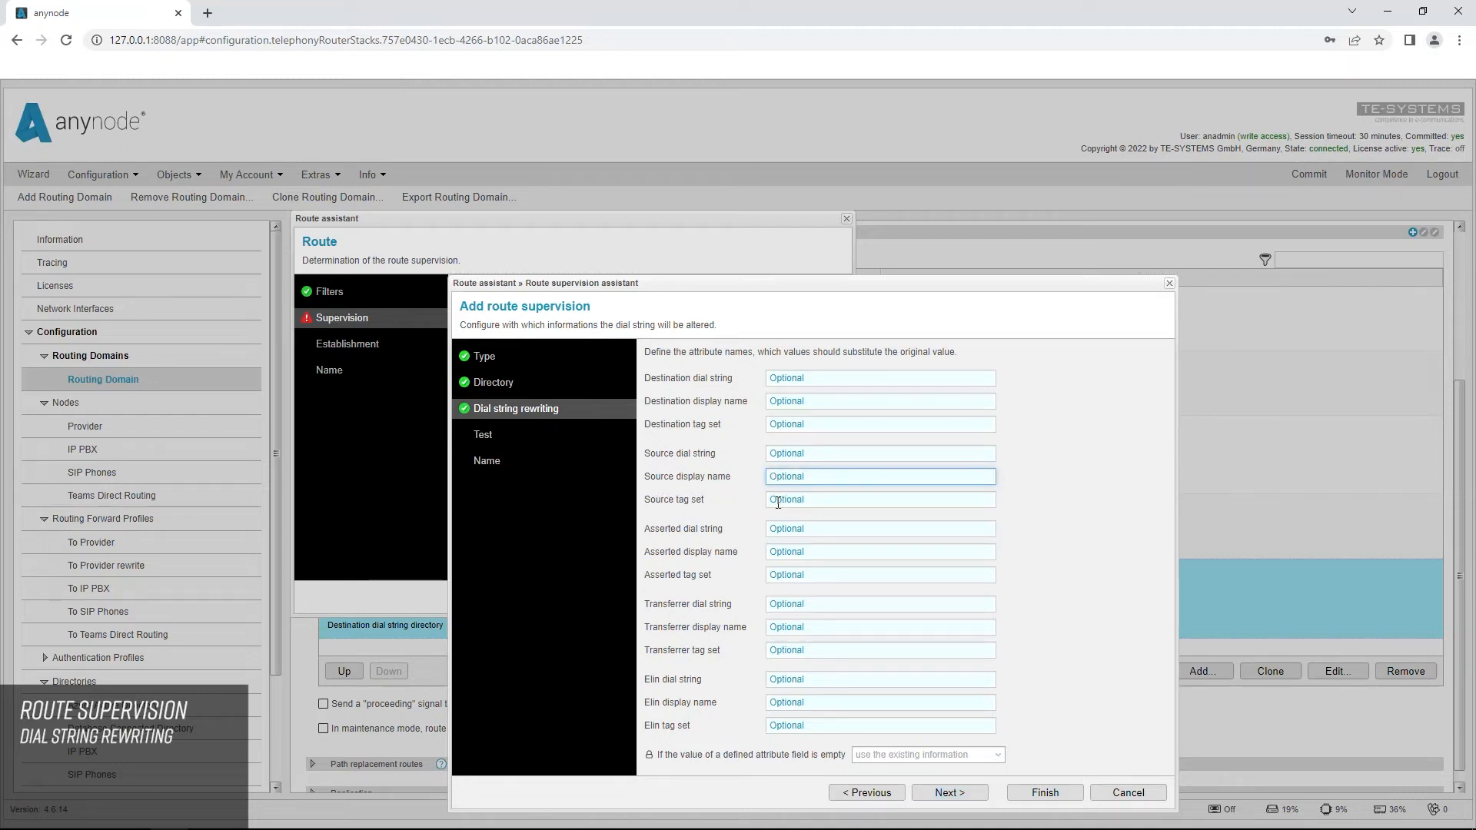
{"action": "type", "text": "$BusinessName ($BusinessLocation)"}
{"action": "left_click", "coordinate": [909, 491]}
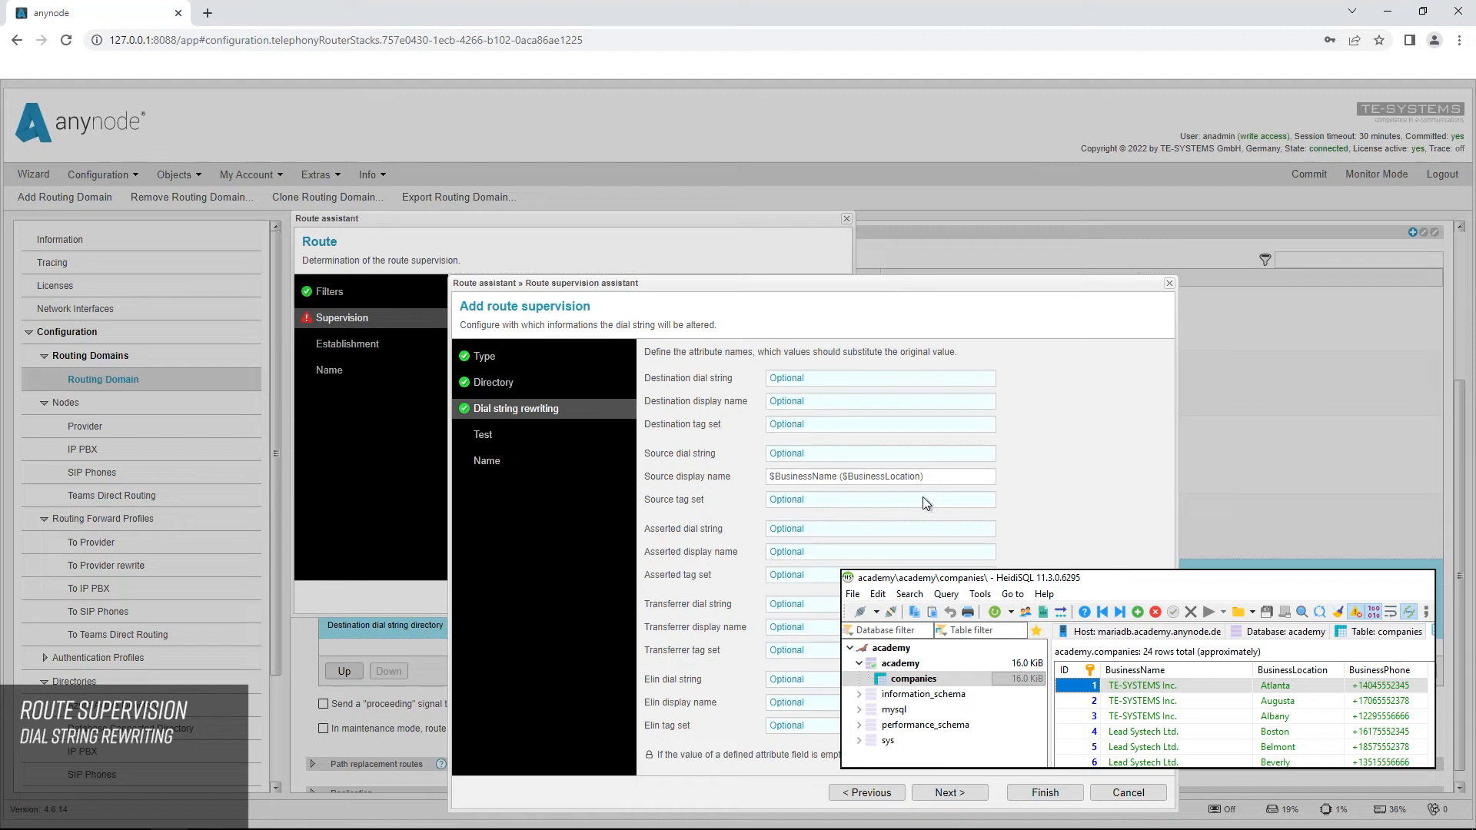
{"action": "left_click", "coordinate": [962, 792]}
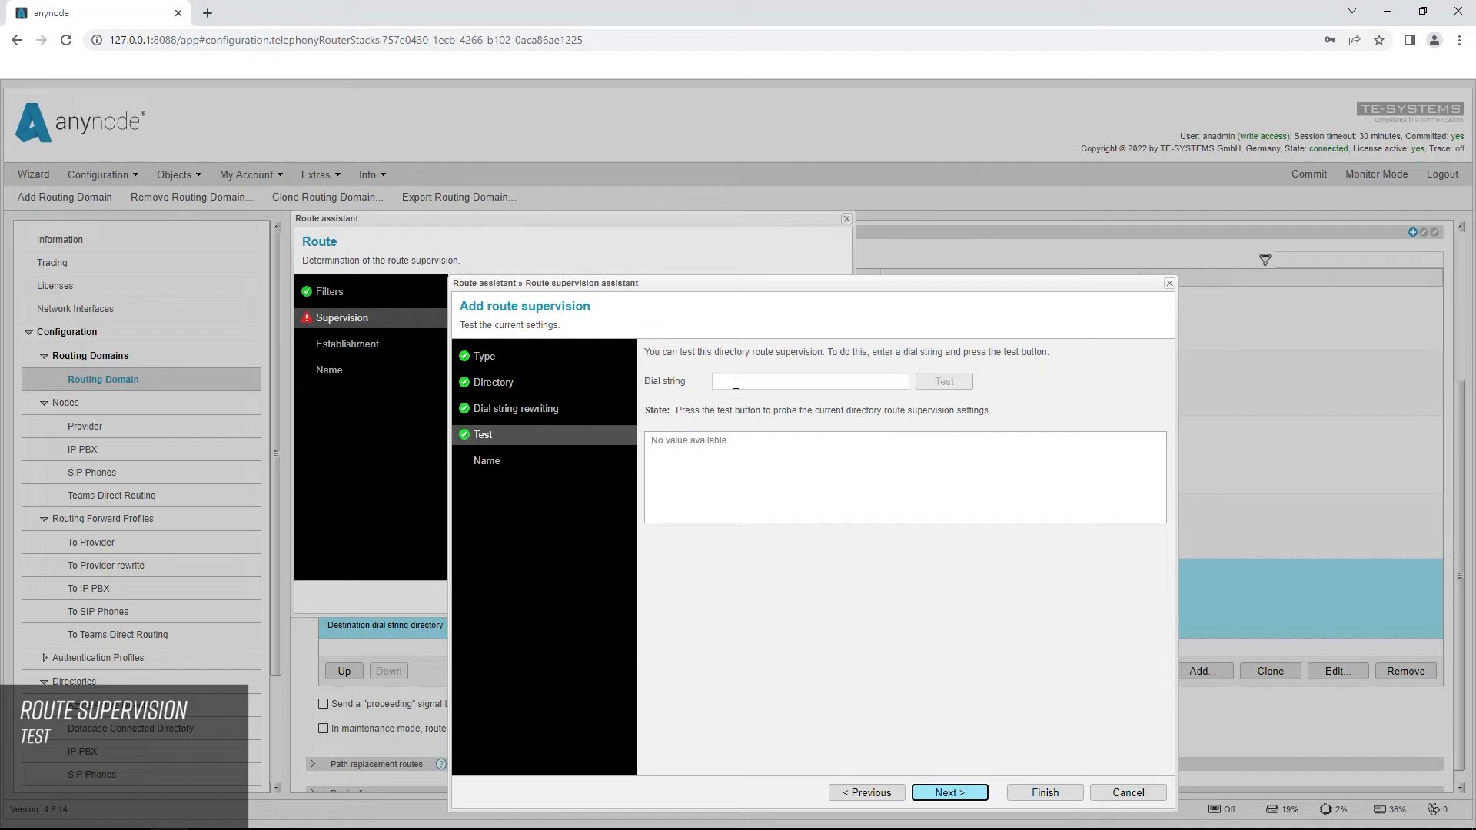
Step: Test the directory route supervision with a company's phone number from the database as the dial string
{"action": "left_click", "coordinate": [736, 382]}
{"action": "type", "text": "+17865552345"}
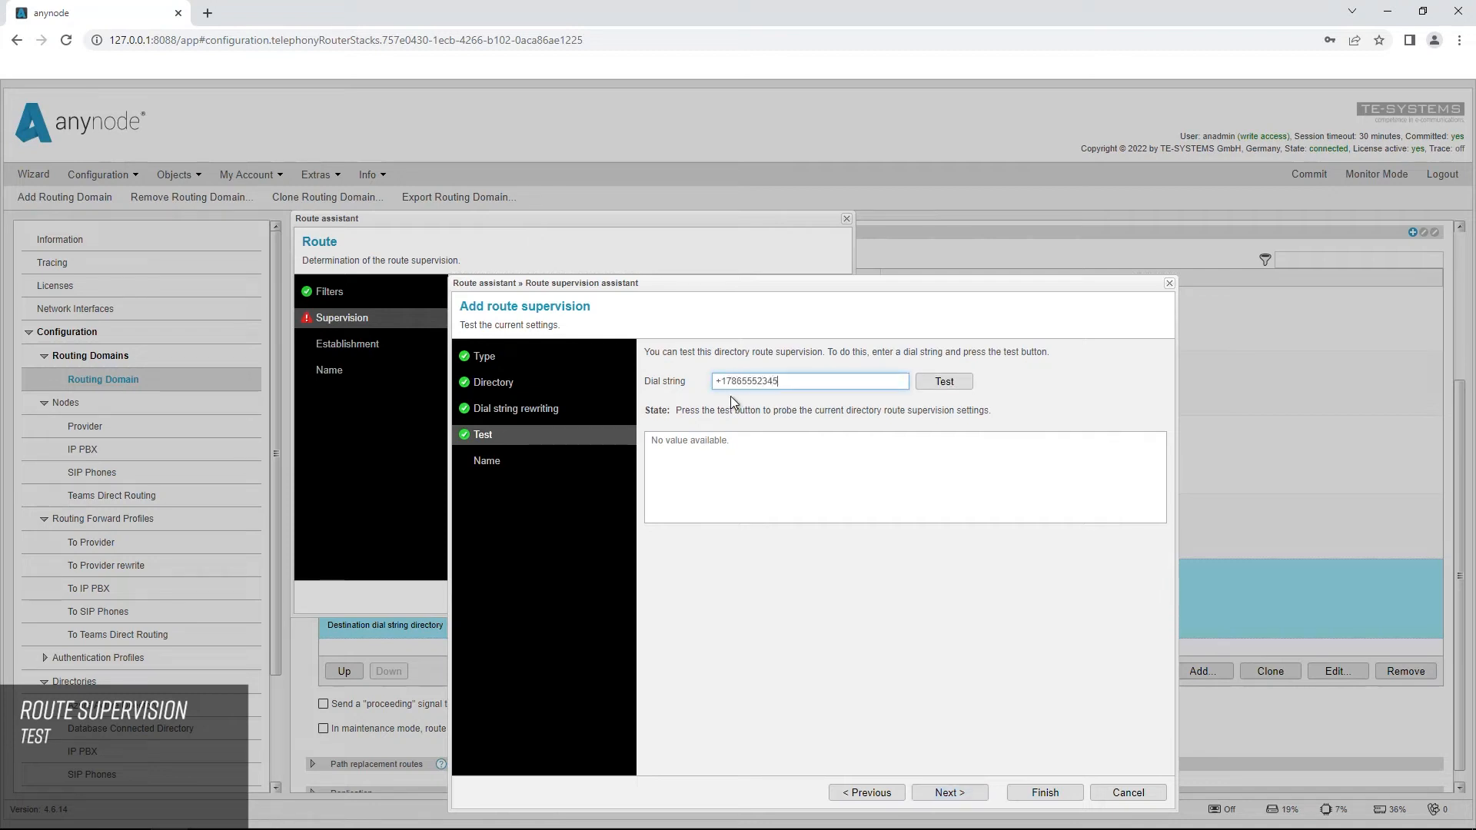
{"action": "left_click", "coordinate": [730, 395]}
{"action": "left_click", "coordinate": [952, 384]}
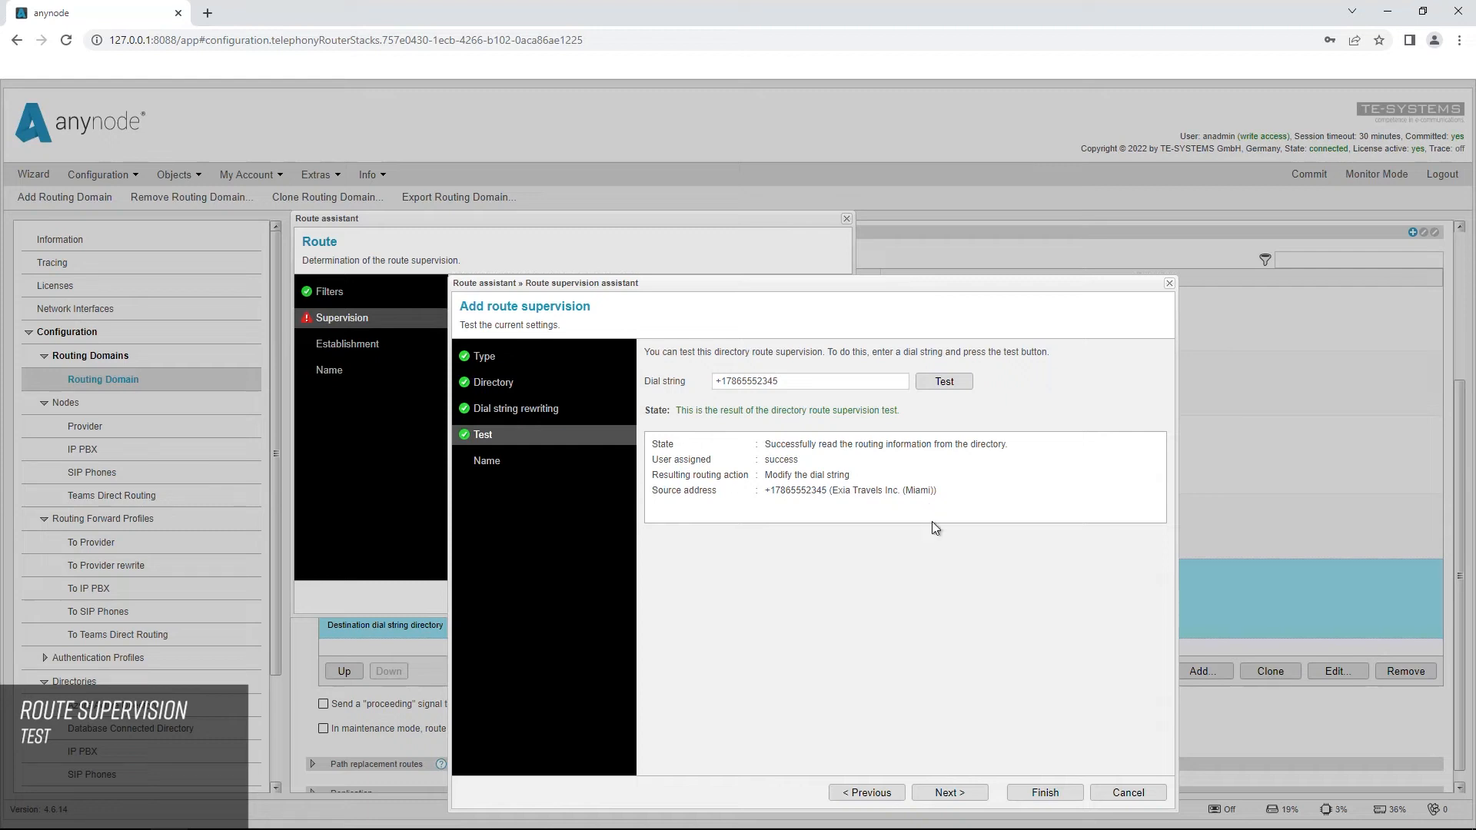
Step: Finish the supervision with the default name Directory Route Supervision, save the route and commit the configuration
{"action": "left_click", "coordinate": [981, 796]}
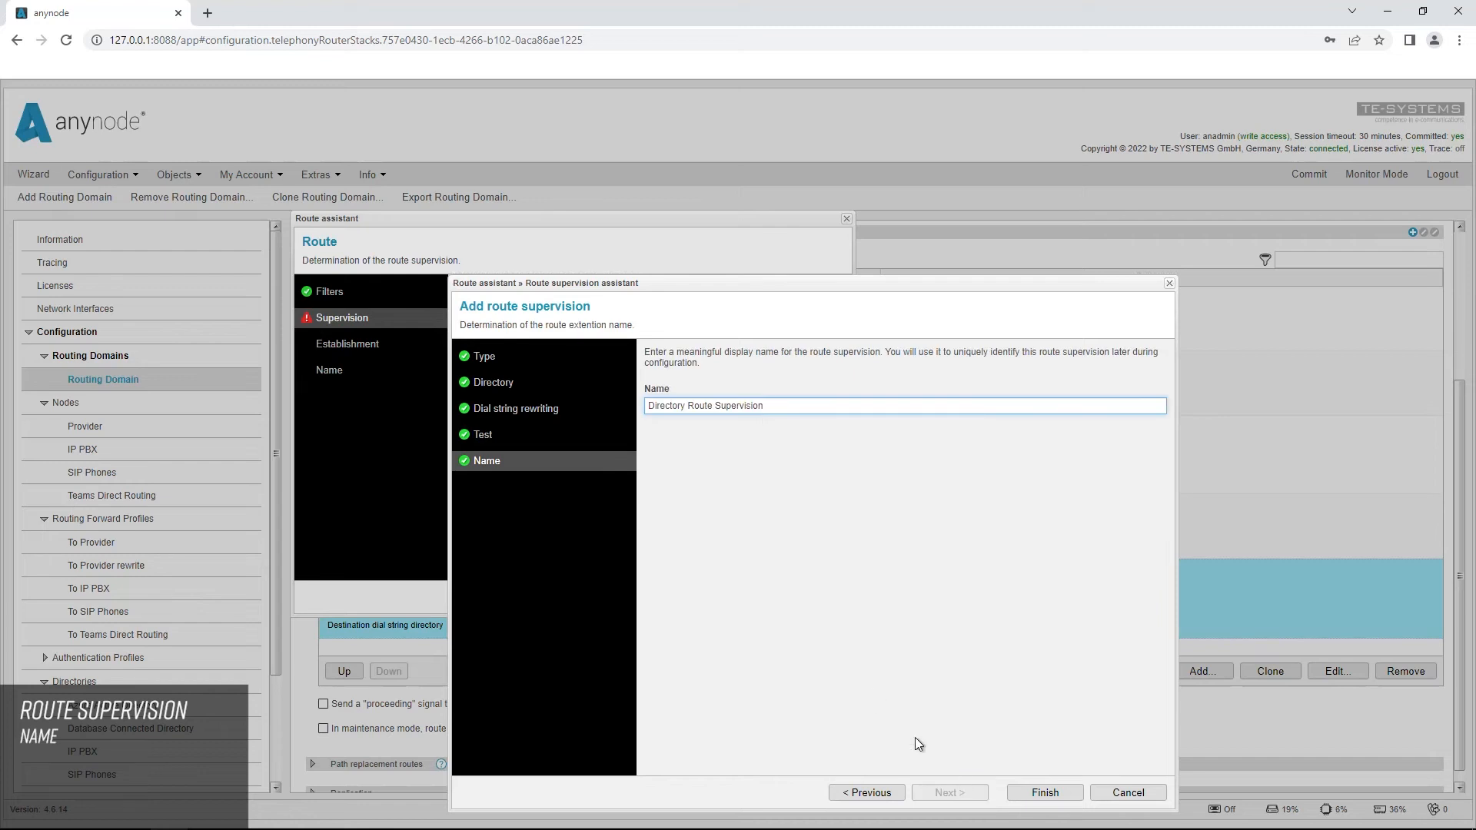
{"action": "left_click", "coordinate": [759, 421]}
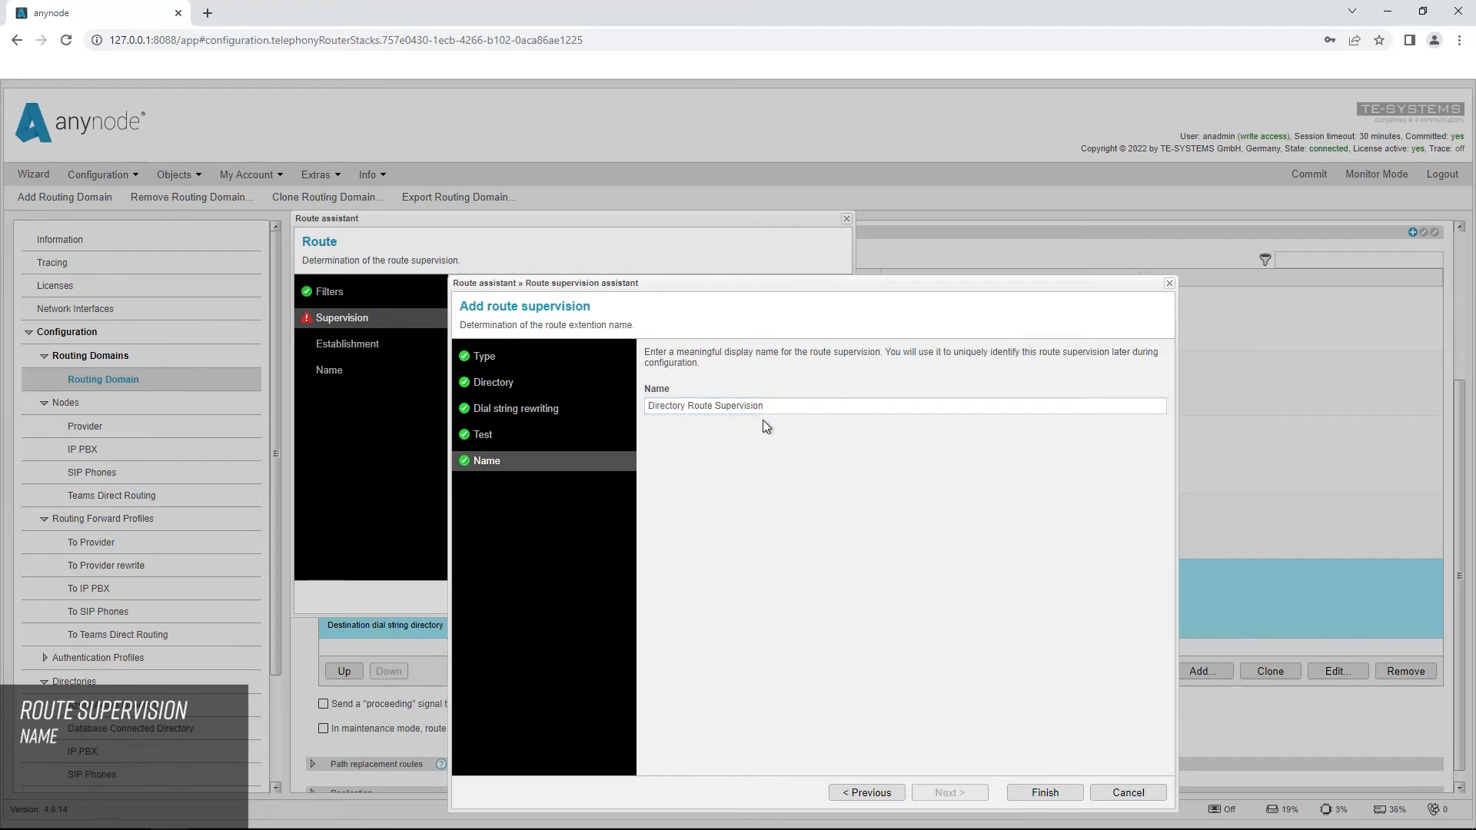
{"action": "left_click", "coordinate": [1044, 793]}
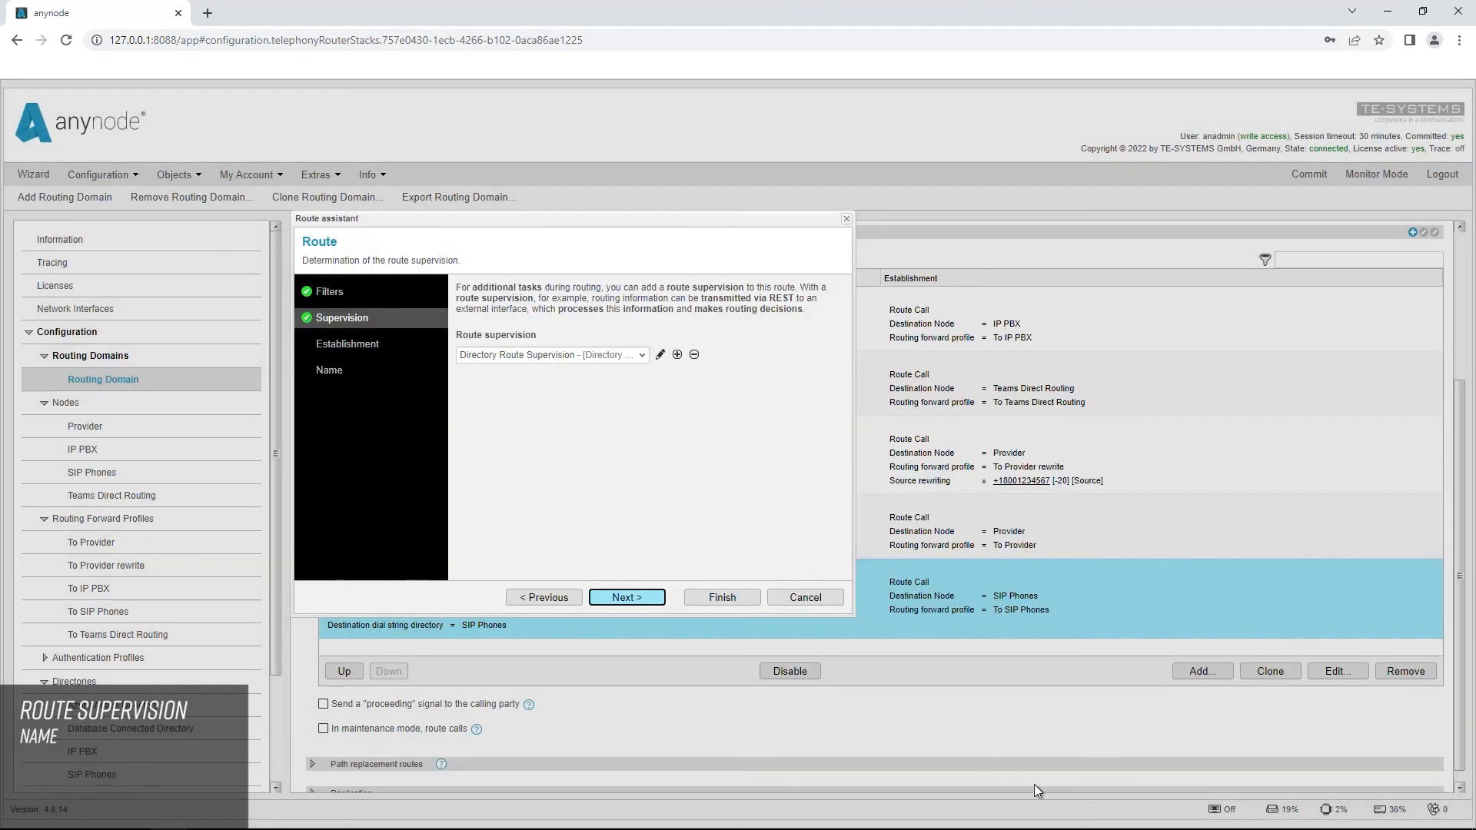
{"action": "left_click", "coordinate": [748, 603]}
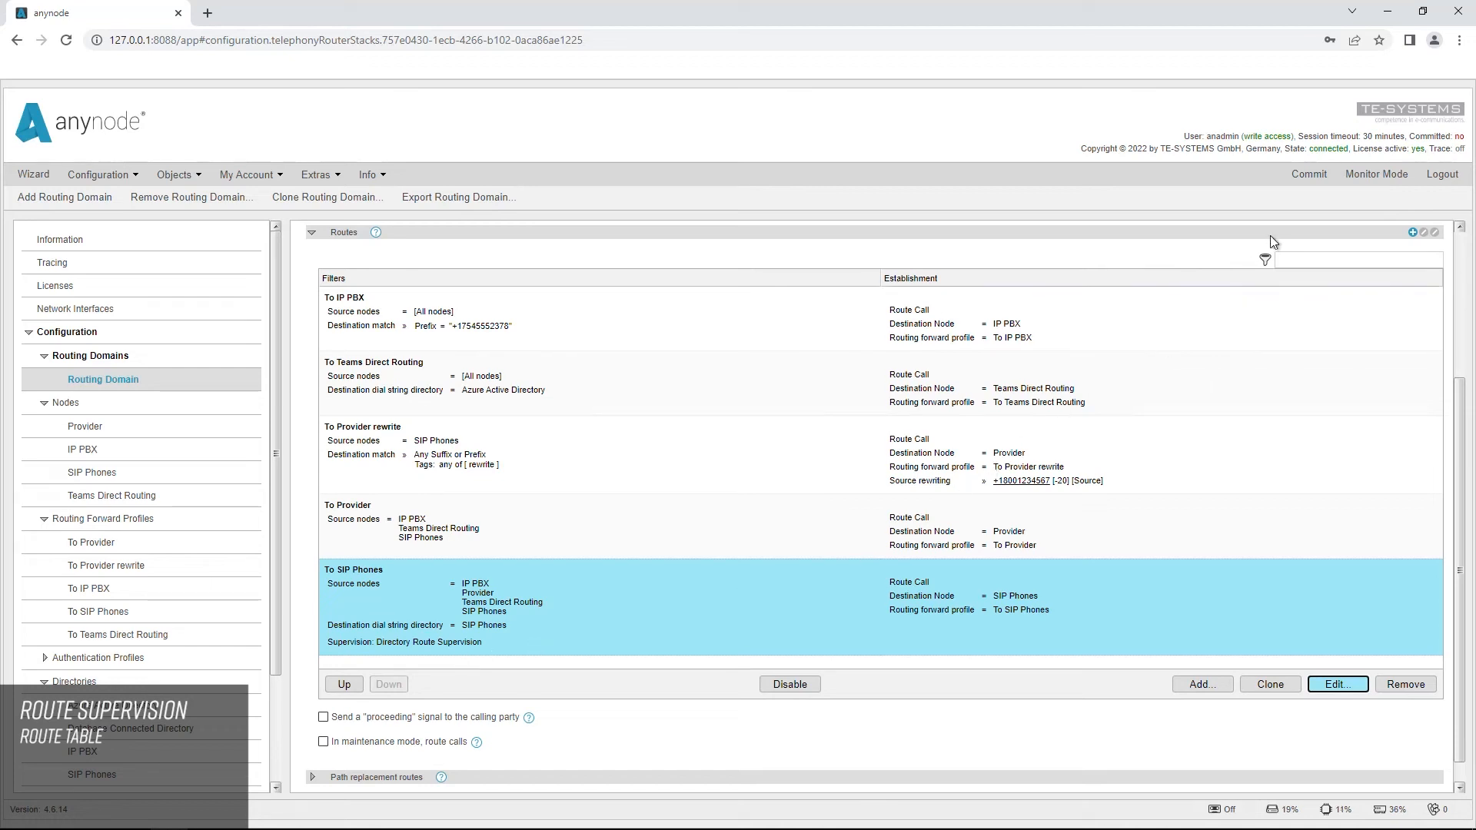
{"action": "left_click", "coordinate": [1311, 178]}
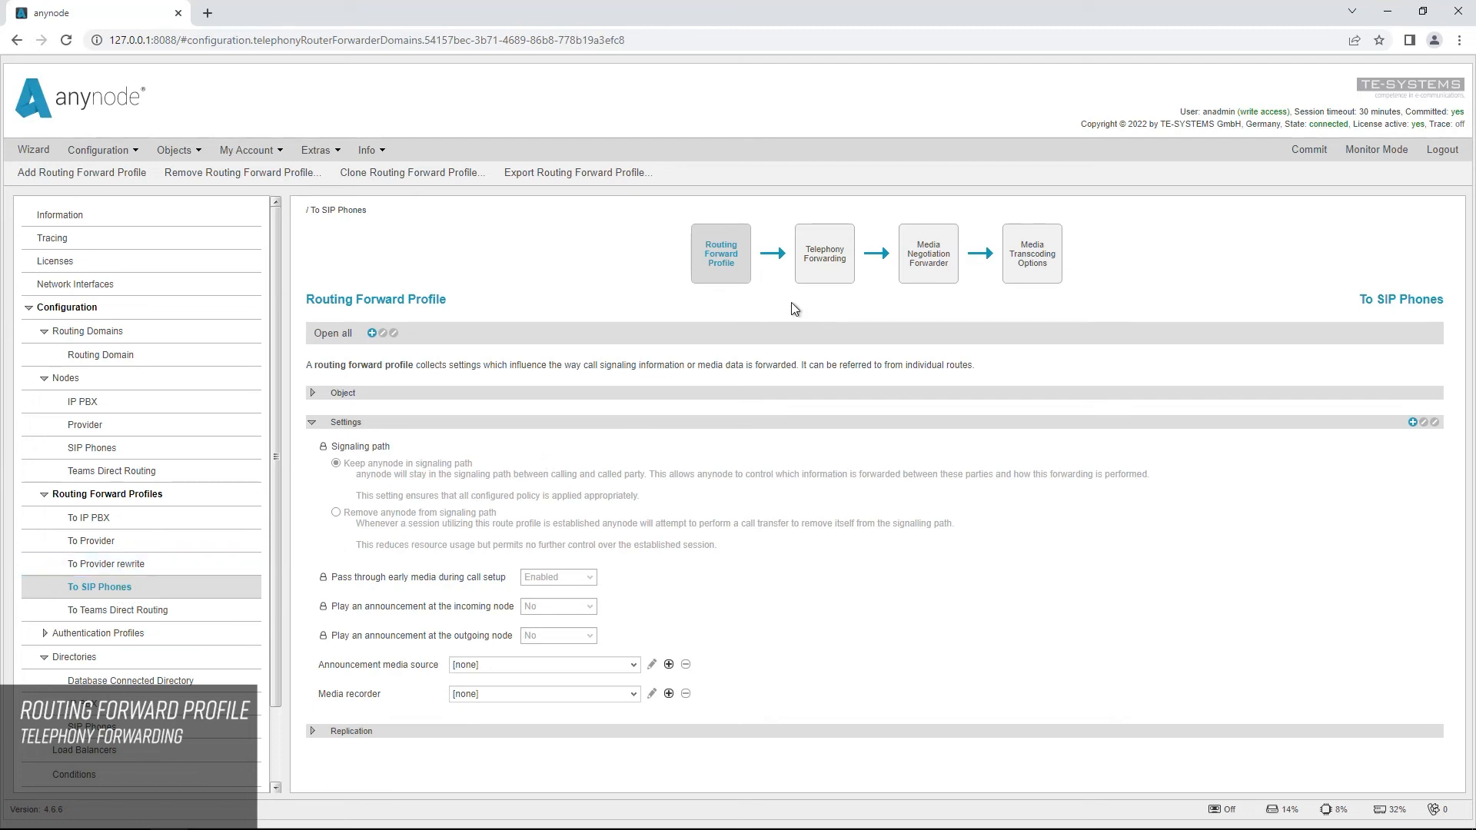
Step: In the To SIP Phones profile's telephony forwarding, set forwarding the changes of dial strings from calling to called entity to Disabled
{"action": "left_click", "coordinate": [830, 261]}
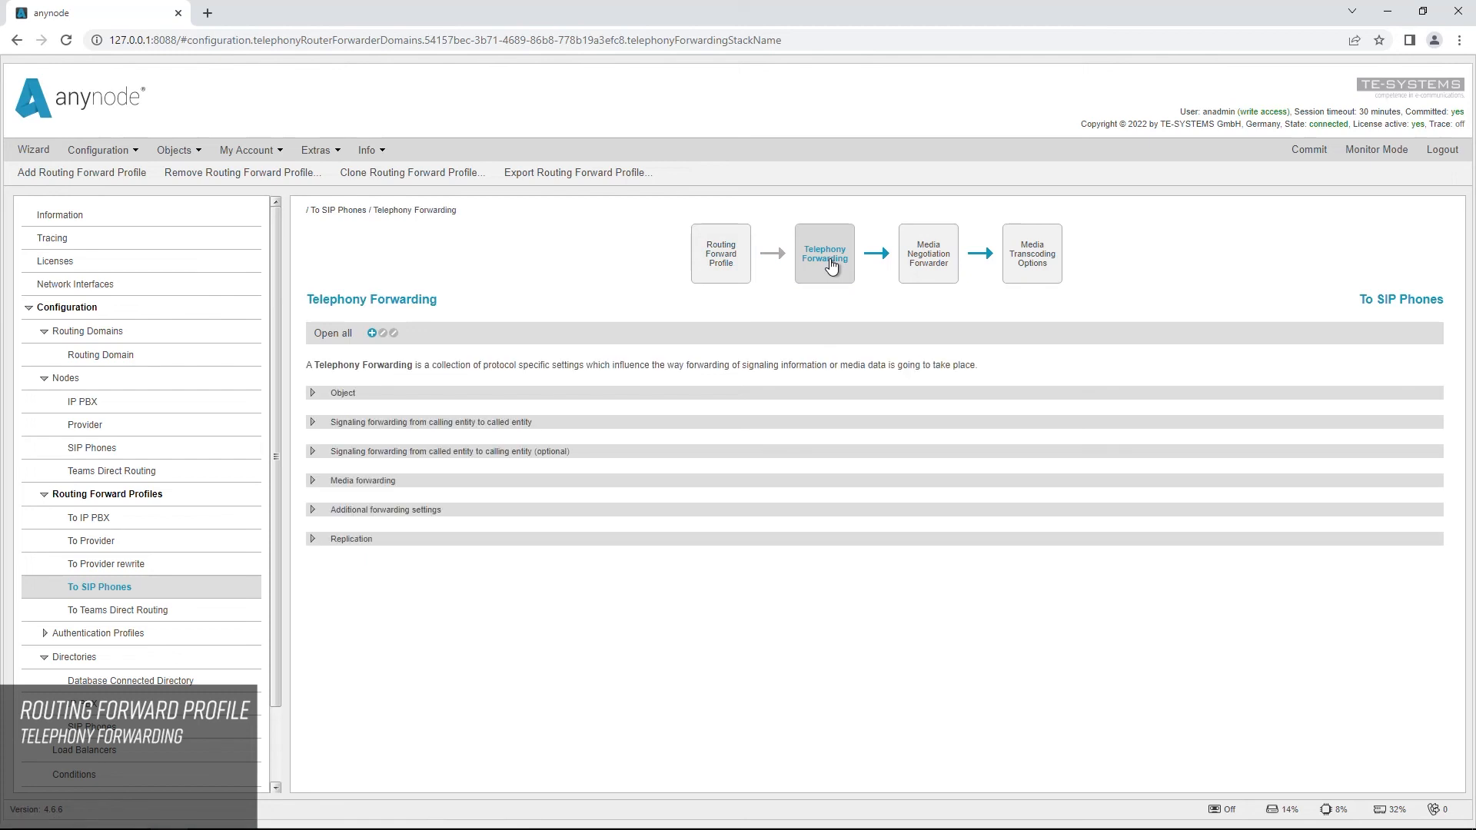
{"action": "left_click", "coordinate": [313, 424]}
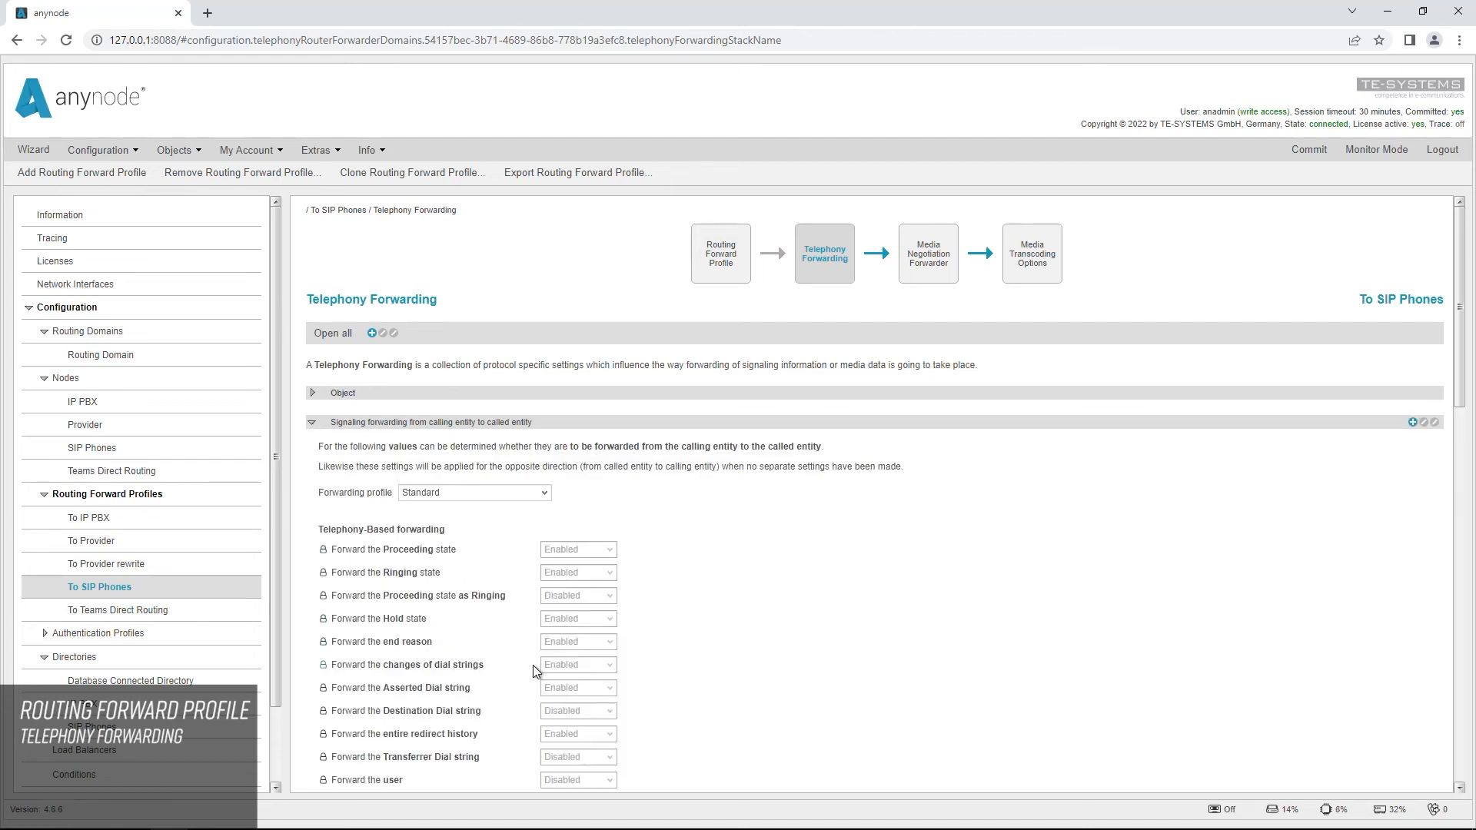
{"action": "left_click", "coordinate": [323, 666]}
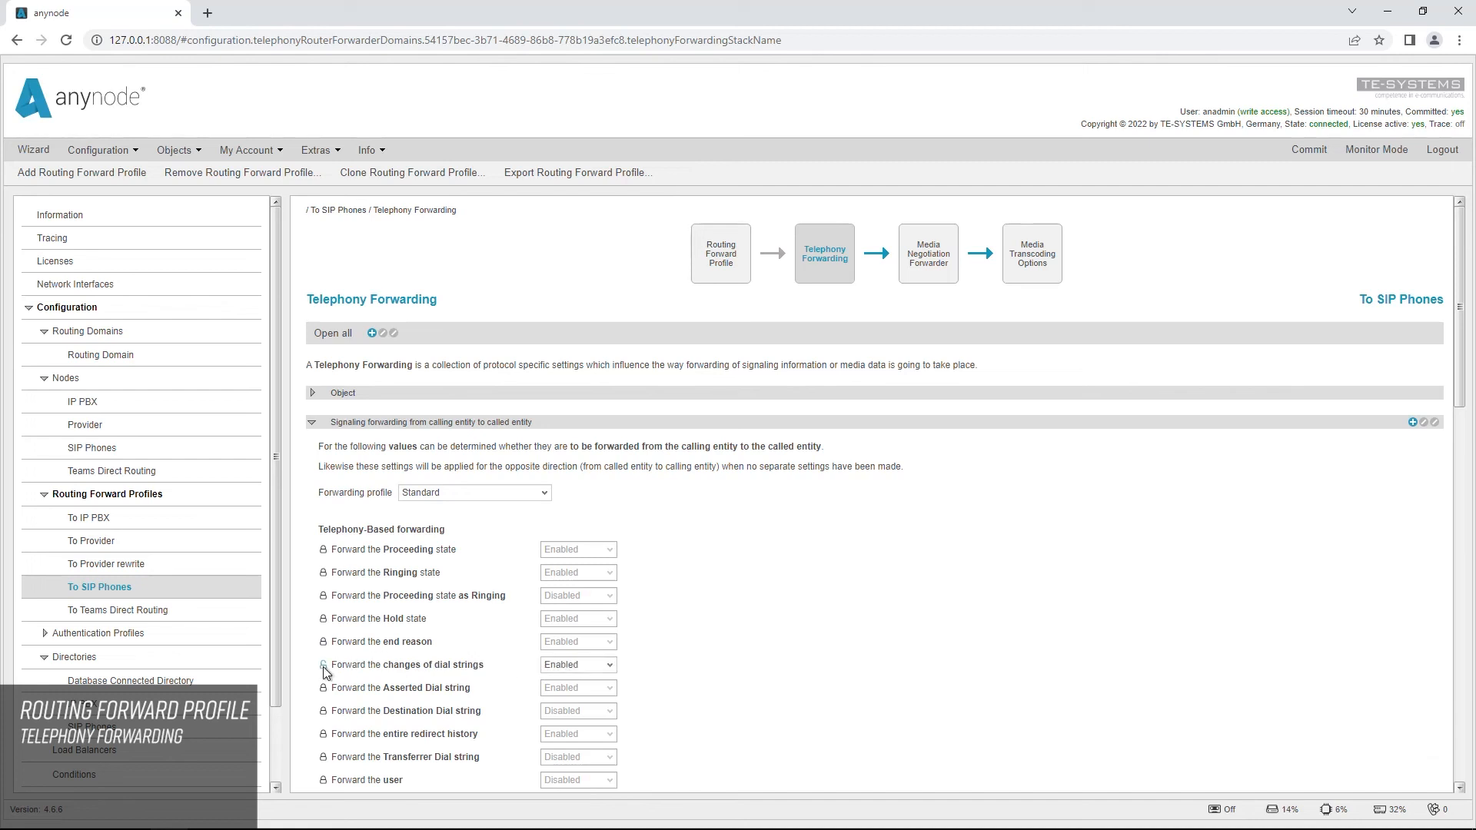
{"action": "left_click", "coordinate": [615, 666]}
{"action": "left_click", "coordinate": [592, 692]}
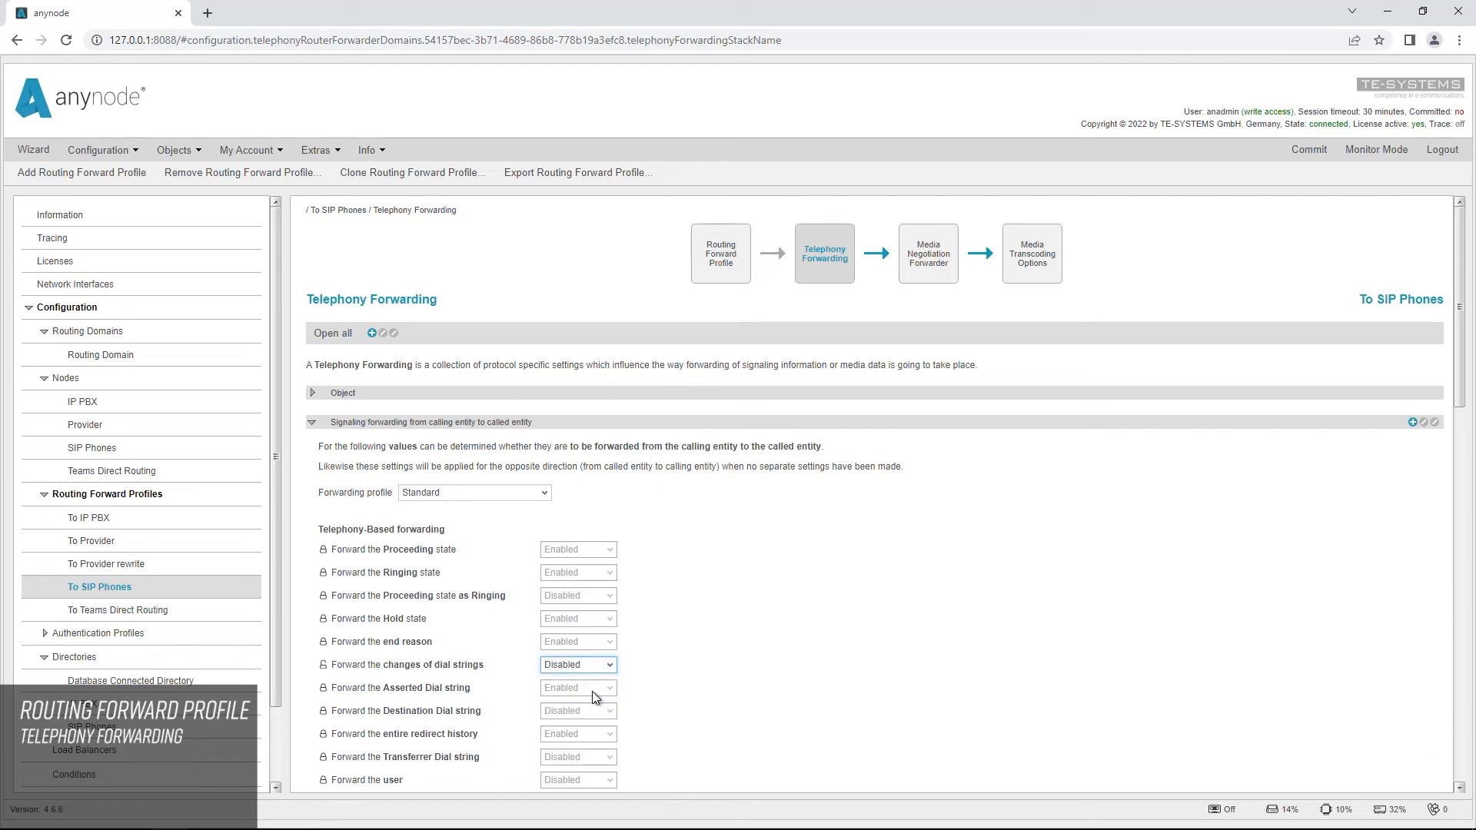